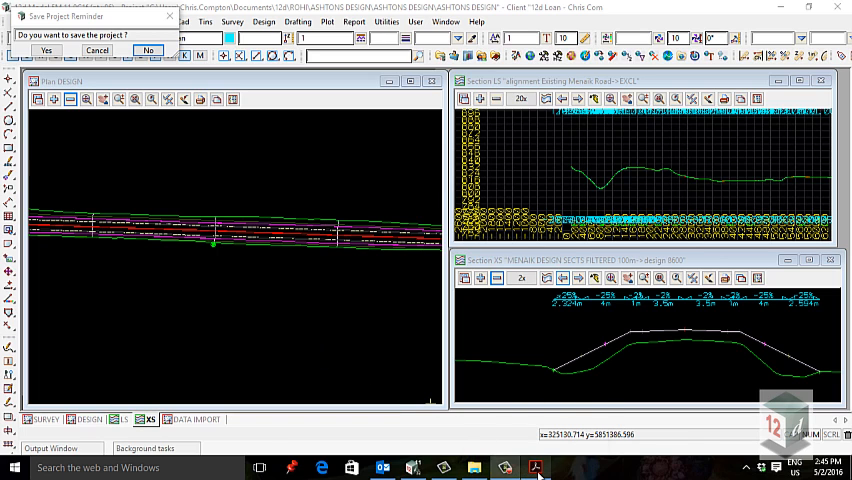
- Add the 'alignment Menaik Road' model to the long section view
left_click(538, 470)
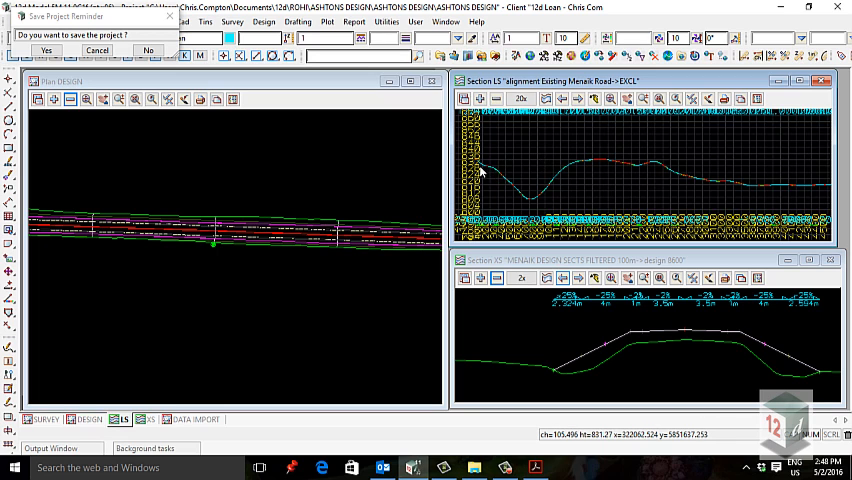
scroll(480, 168, "up", 2)
scroll(478, 165, "up", 2)
scroll(476, 162, "up", 2)
scroll(476, 162, "up", 2)
scroll(480, 165, "up", 1)
scroll(520, 180, "up", 1)
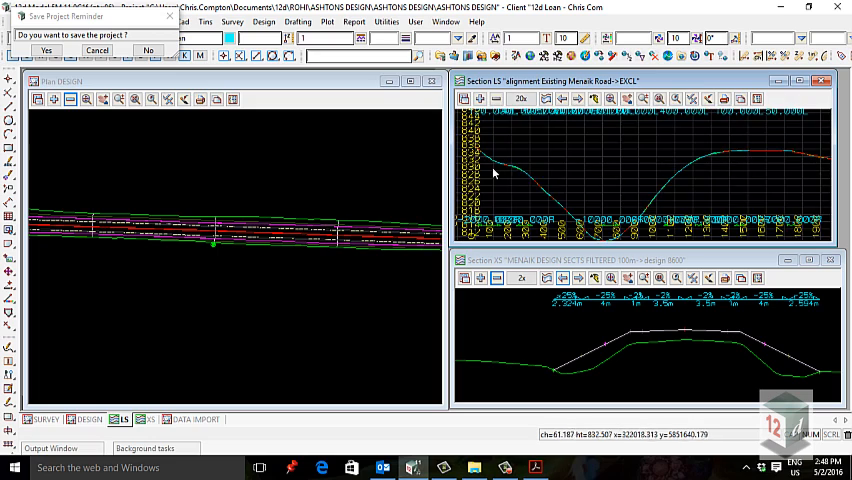
scroll(590, 210, "up", 2)
scroll(740, 130, "up", 2)
scroll(600, 170, "up", 2)
scroll(580, 170, "up", 2)
scroll(640, 150, "up", 2)
scroll(700, 145, "up", 2)
scroll(600, 153, "up", 1)
scroll(601, 153, "down", 2)
scroll(660, 160, "down", 2)
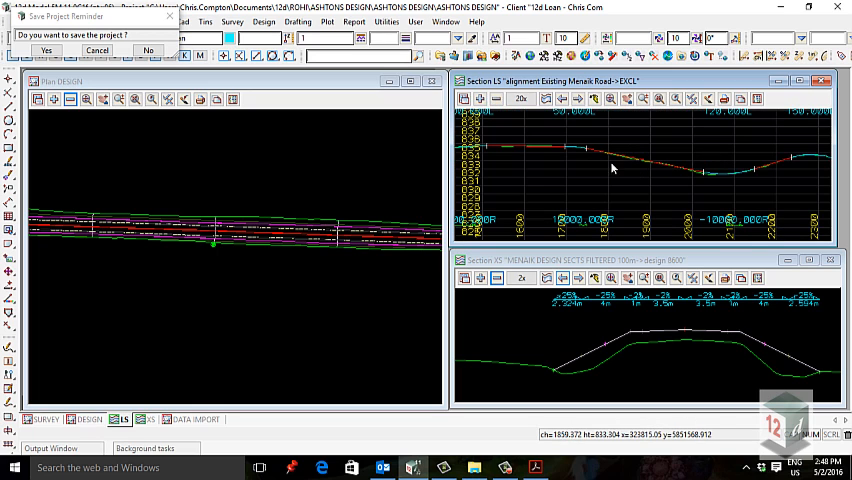
left_click(481, 99)
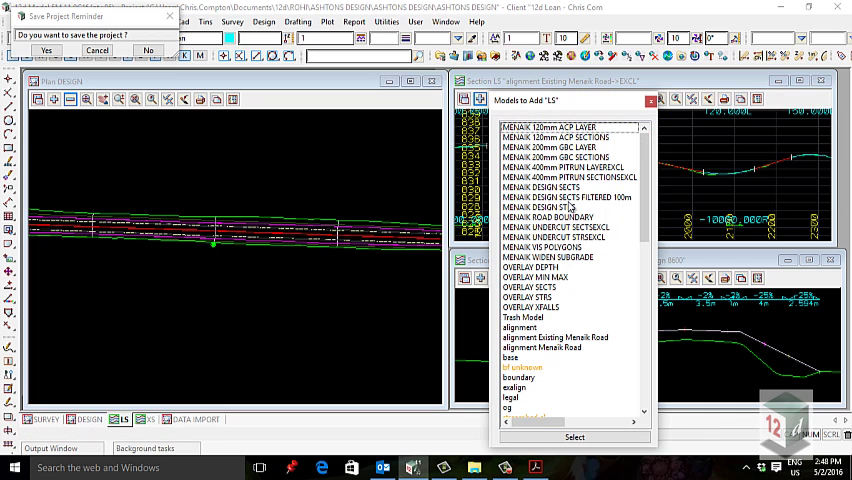
double_click(545, 347)
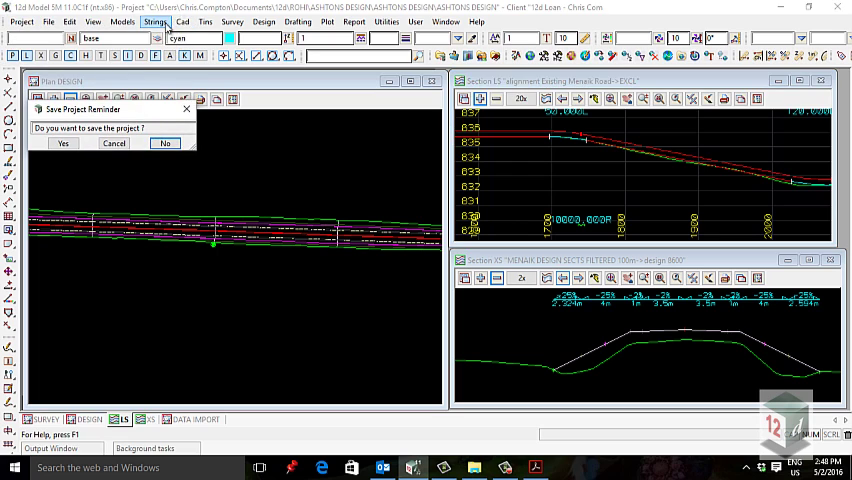
left_click(155, 22)
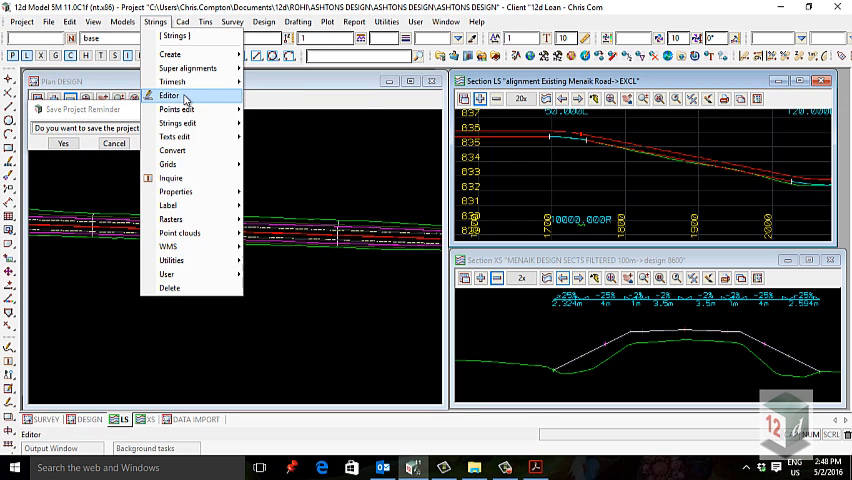
left_click(175, 98)
left_click(620, 140)
middle_click(548, 103)
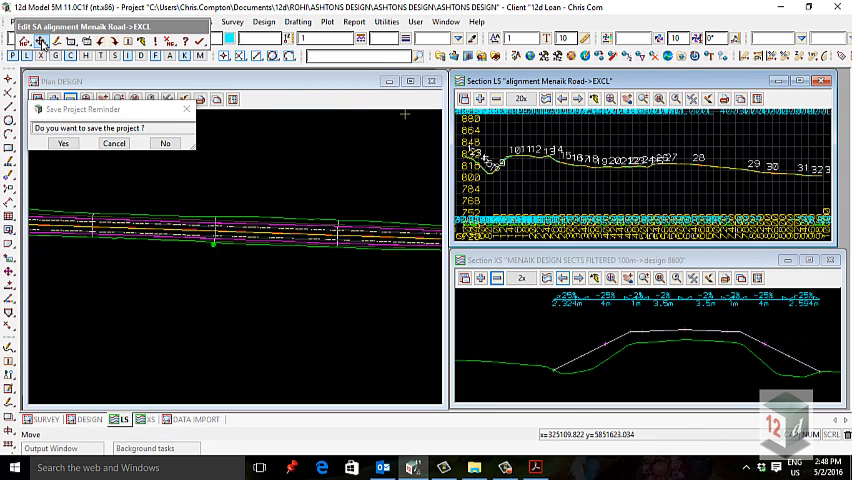
left_click(42, 56)
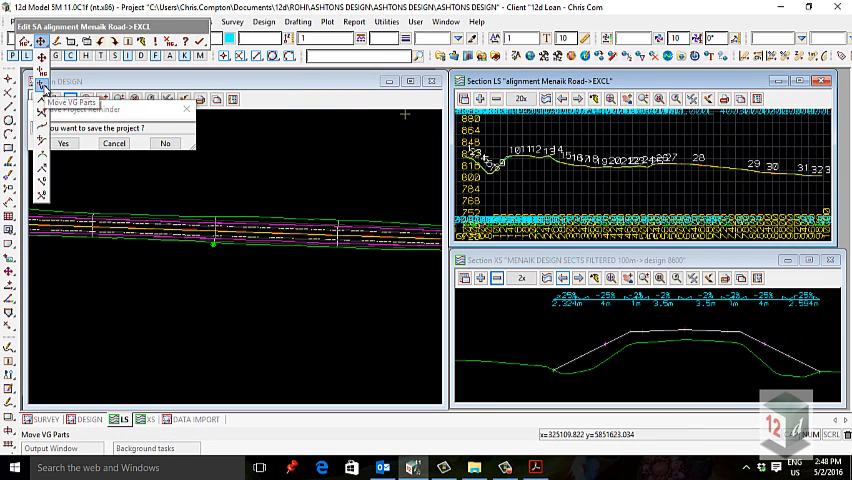
left_click(42, 72)
type("1")
key("Tab")
type("999999")
left_click(203, 142)
left_click(240, 180)
left_click(163, 160)
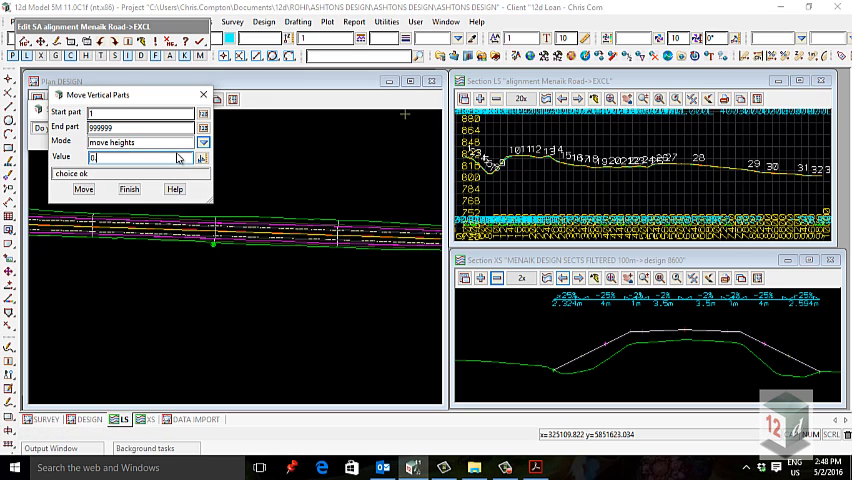
left_click(83, 189)
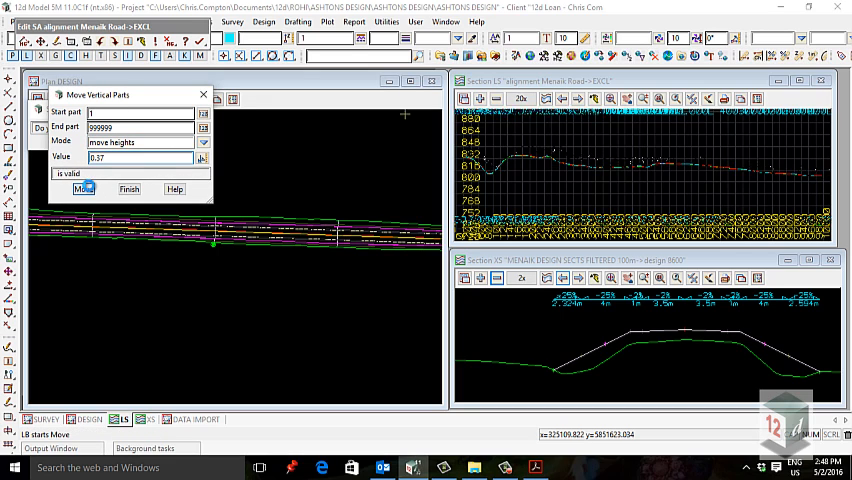
scroll(536, 160, "up", 2)
scroll(560, 175, "up", 2)
scroll(580, 185, "up", 1)
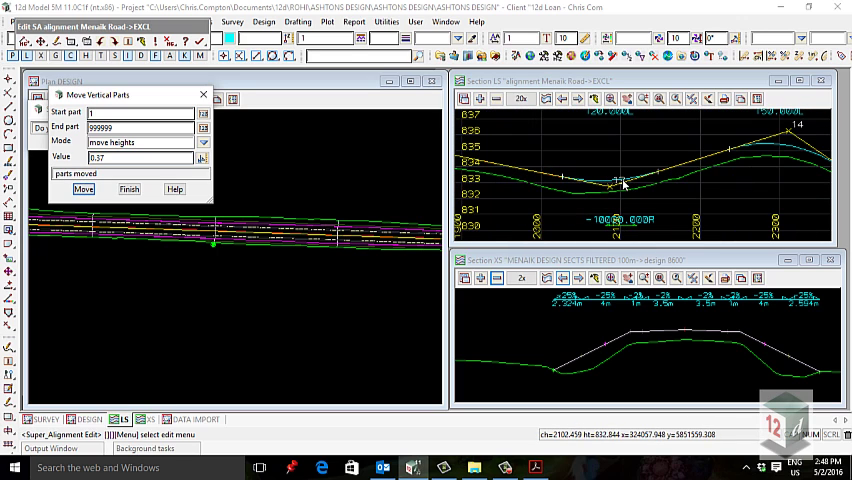
left_click(129, 189)
left_click(101, 42)
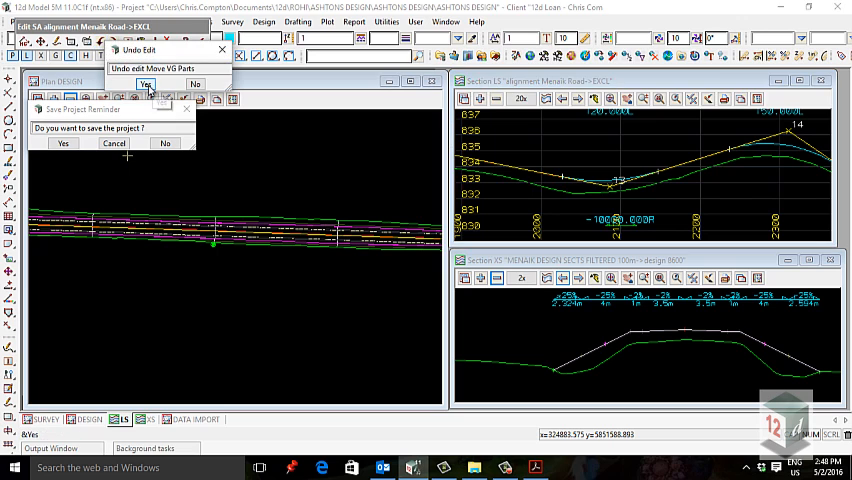
left_click(108, 62)
scroll(667, 181, "down", 1)
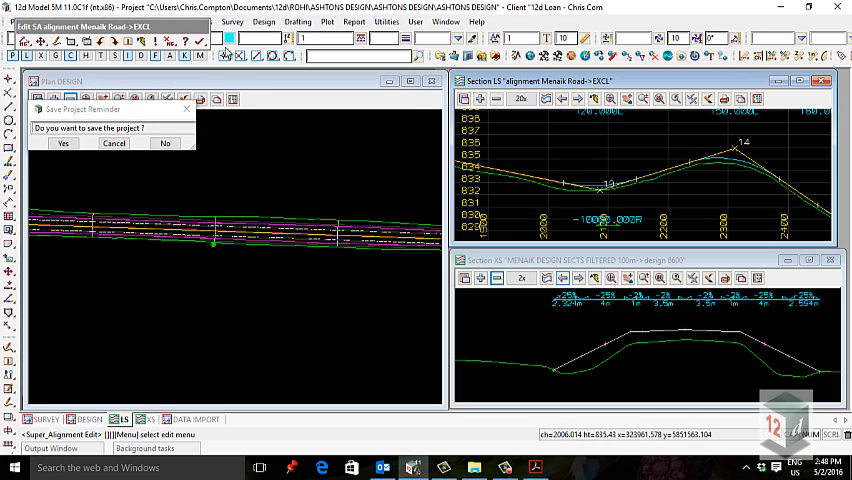
left_click(201, 42)
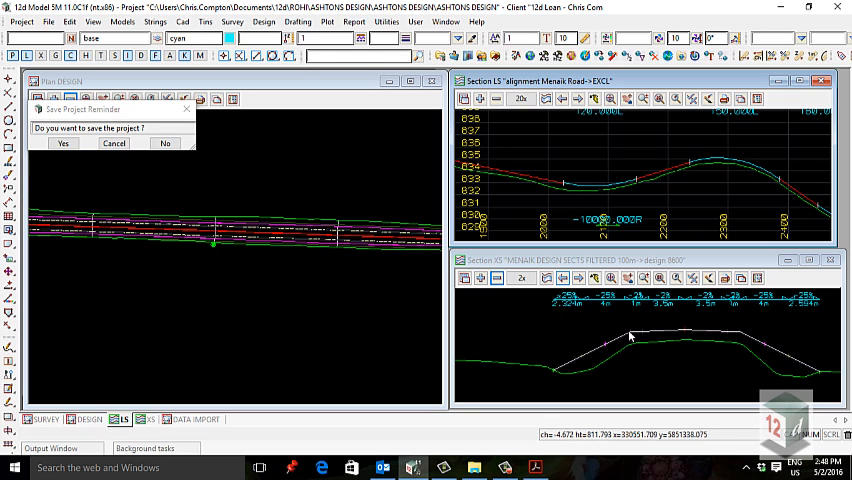
- Activate the cross-section view and dismiss the save-project reminder
left_click(703, 379)
scroll(690, 360, "up", 1)
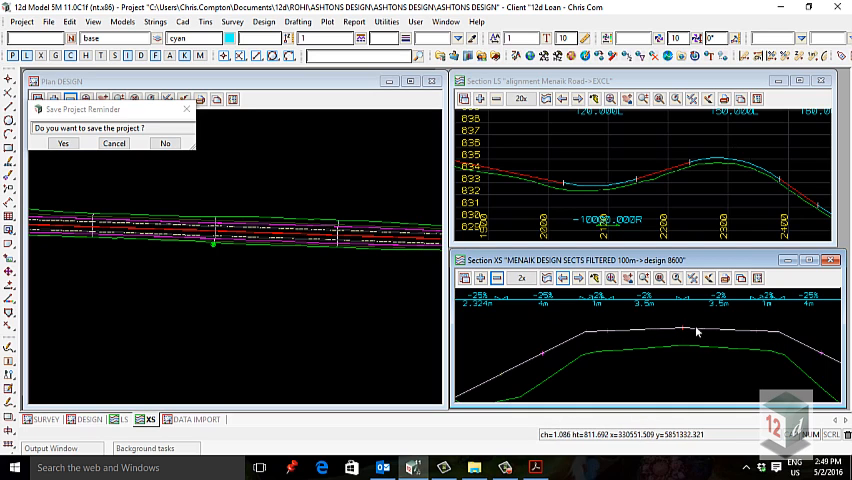
left_click(165, 143)
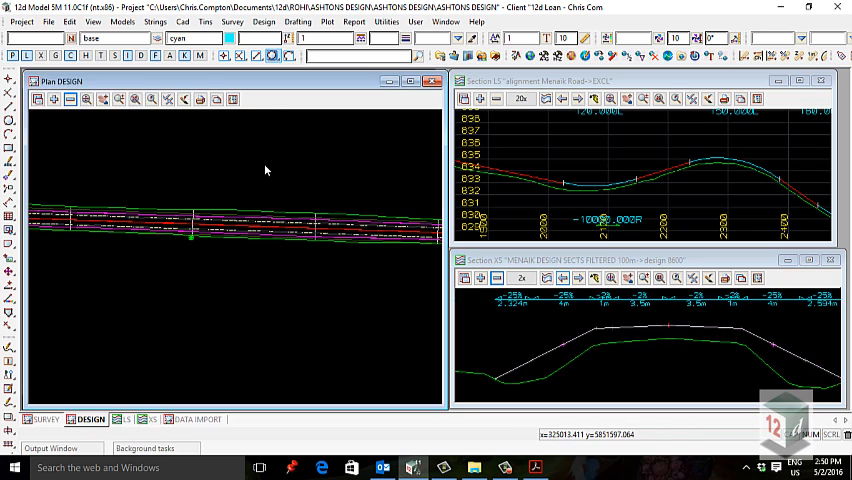
- Load the MENAIK ROAD function into the Apply Templates settings
left_click(264, 22)
mouse_move(279, 68)
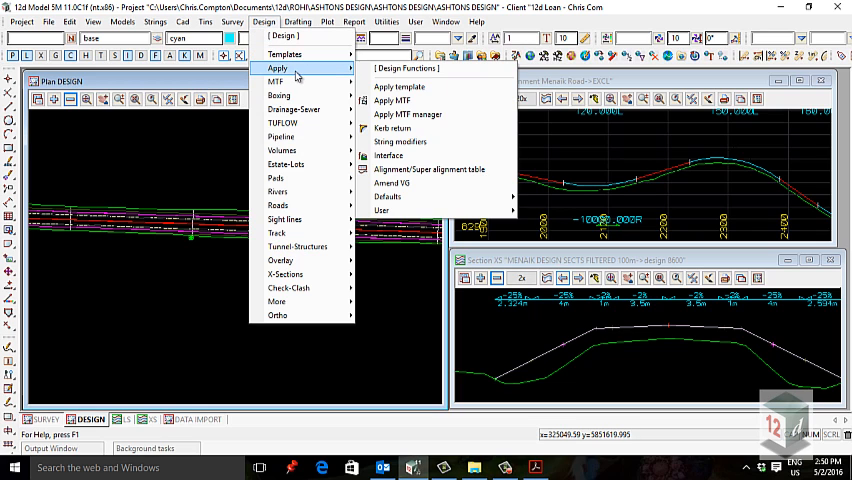
left_click(390, 101)
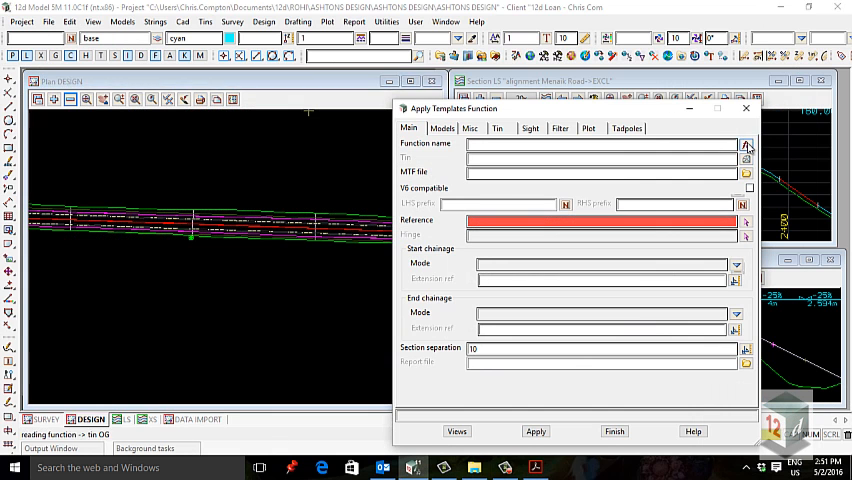
double_click(763, 181)
- Open MENAIK ROAD.mtf in MTF Edit and move the panel aside
left_click(745, 172)
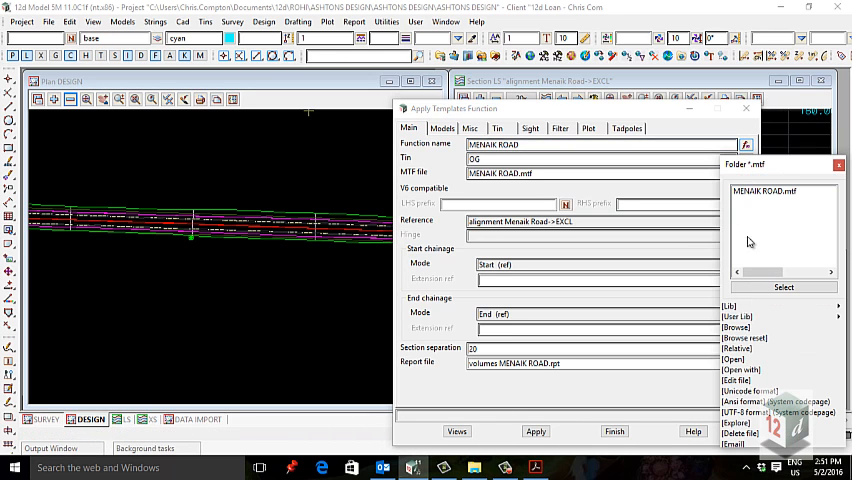
left_click(738, 360)
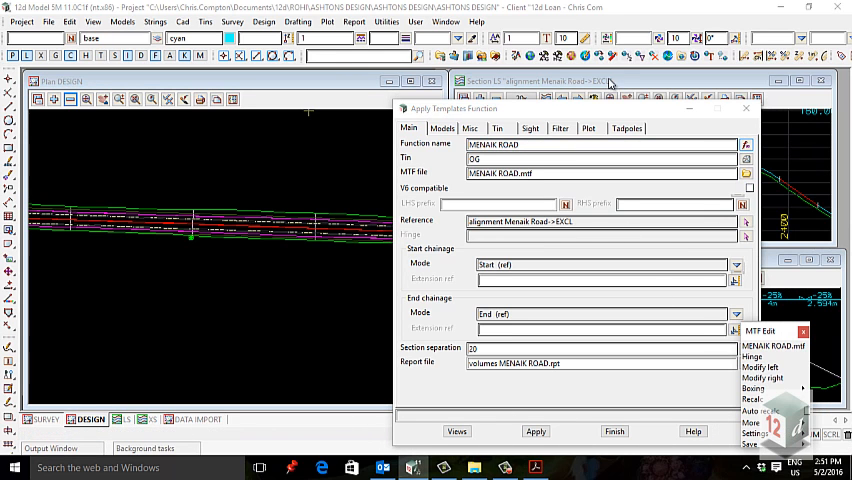
left_click_drag(598, 110, 260, 70)
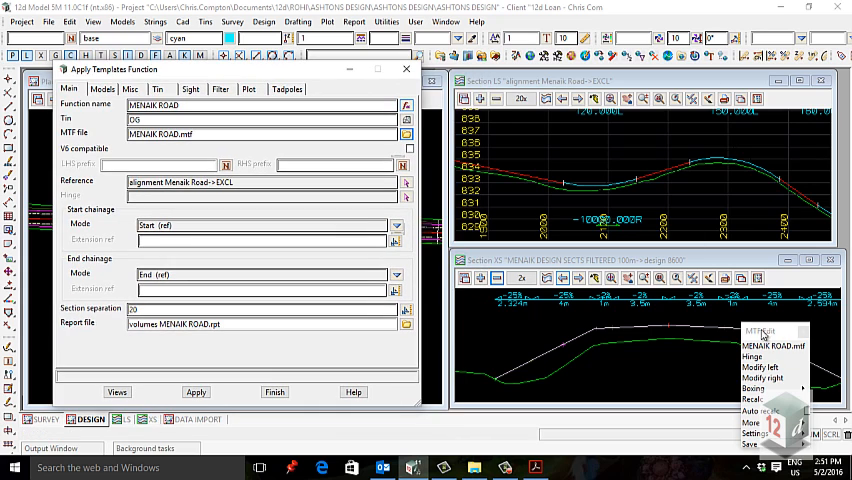
- Review the boxing file and right-side boxing rules (120mm ACP, chainage 0–10000), then close them
left_click(620, 172)
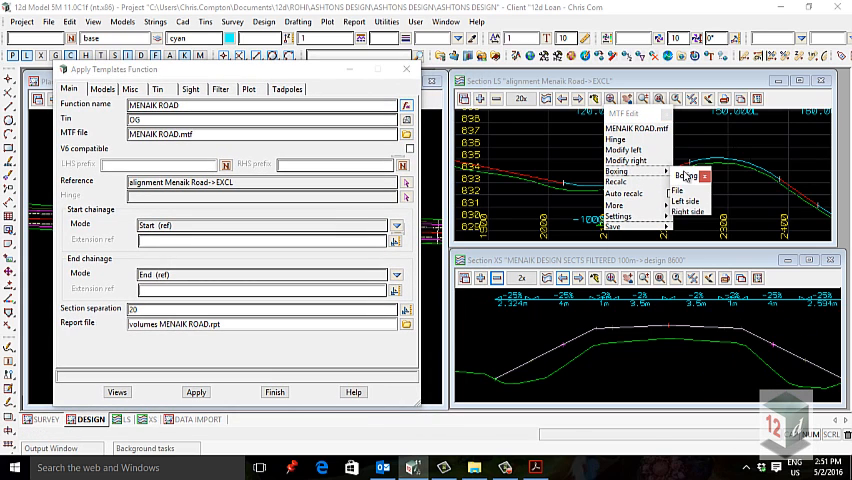
left_click(677, 190)
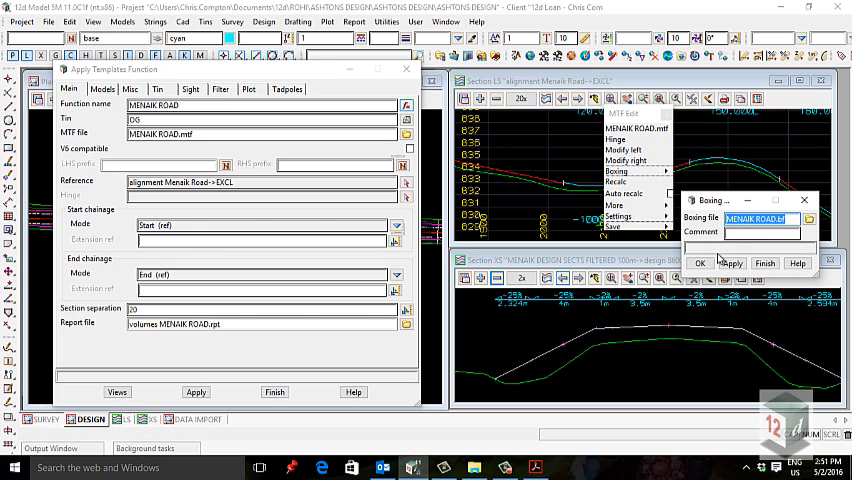
left_click(764, 263)
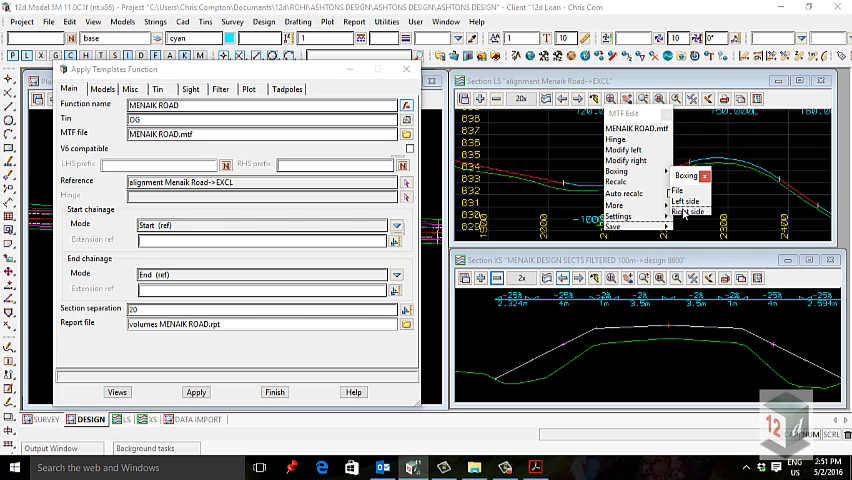
left_click(686, 211)
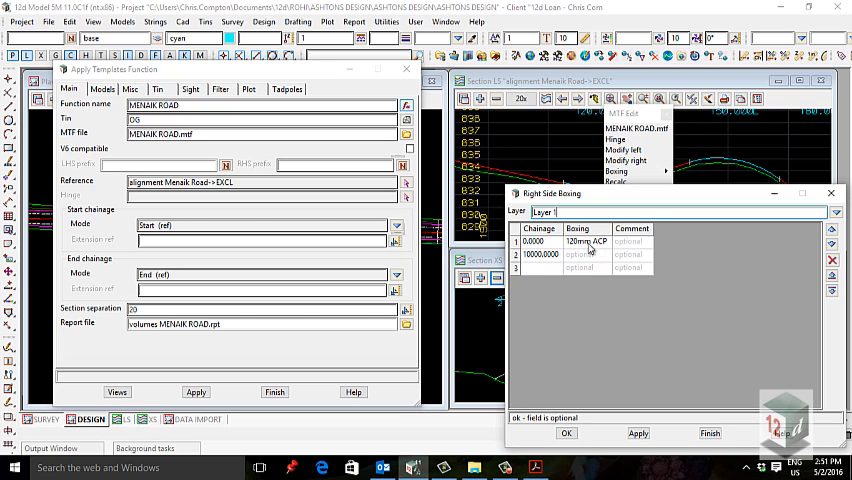
left_click(566, 433)
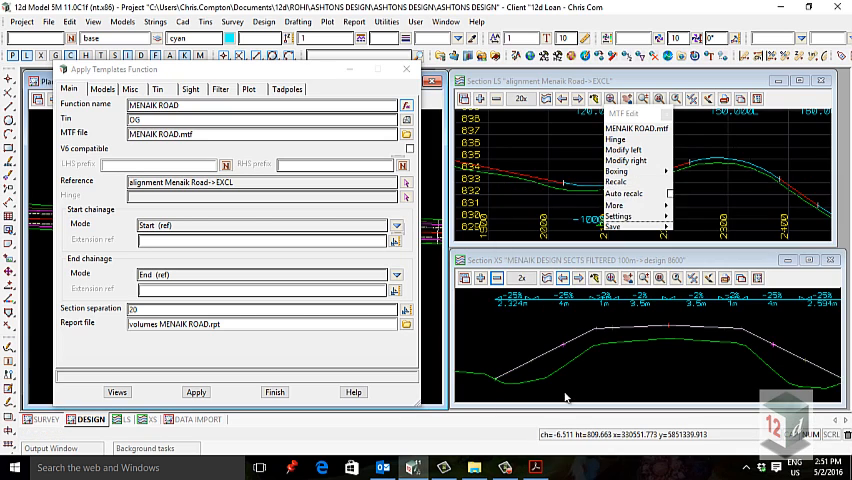
- Add the MENAIK 120mm ACP SECTIONS model to the cross-section view
left_click(565, 397)
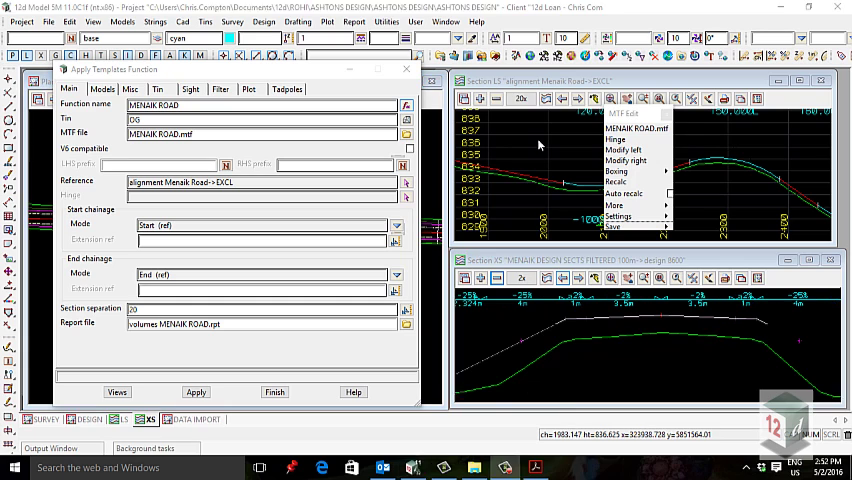
right_click(587, 370)
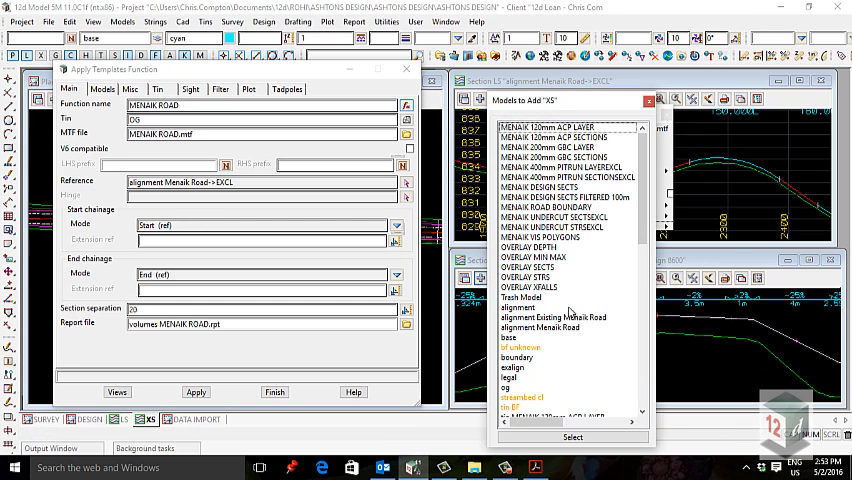
double_click(580, 137)
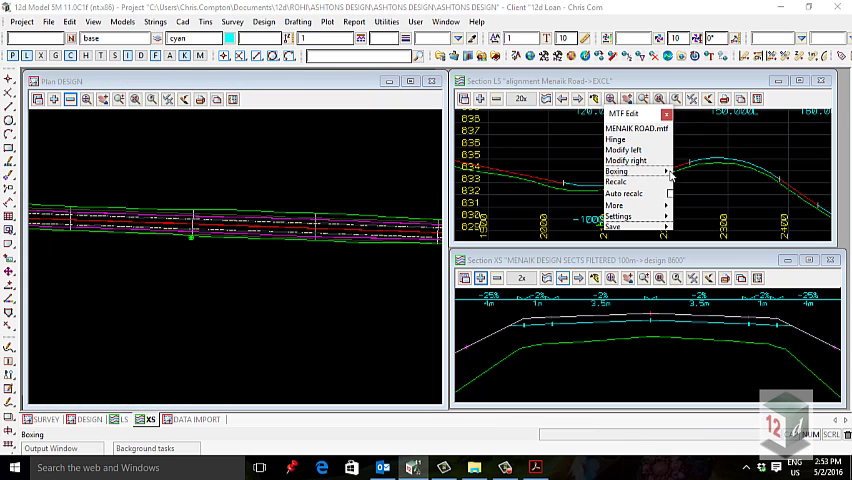
- Check the left-side boxing settings (chainage 0–10000, boxing optional) and close them
left_click(670, 172)
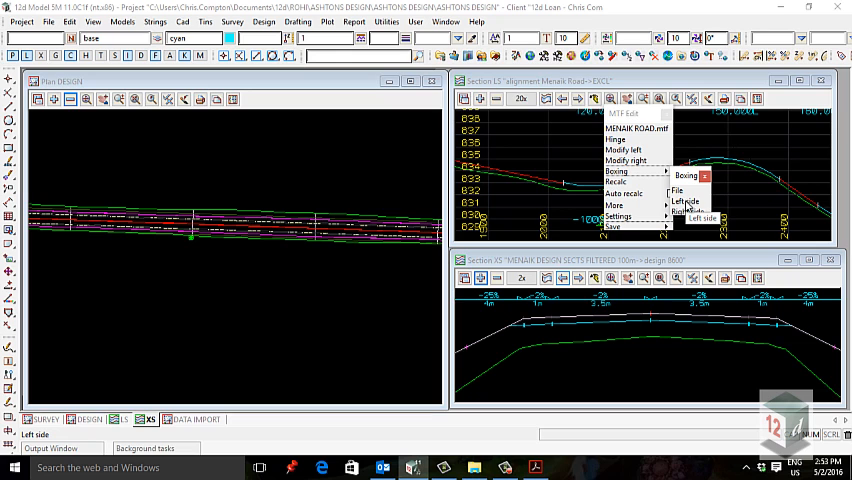
left_click(684, 201)
mouse_move(680, 194)
left_mouse_down()
mouse_move(256, 166)
mouse_move(250, 152)
left_mouse_up()
left_click(437, 147)
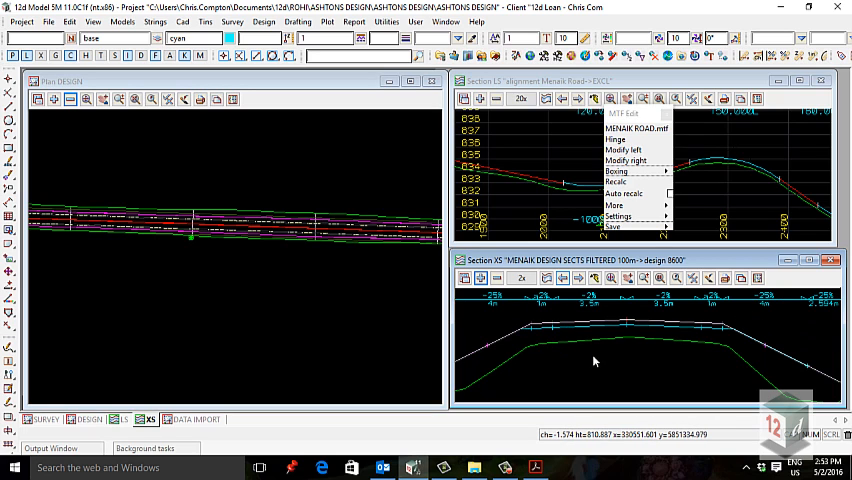
left_click(264, 22)
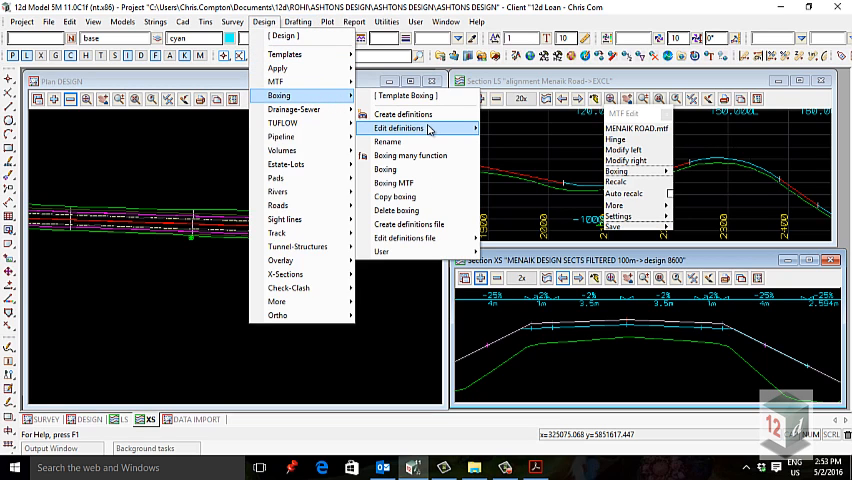
- Open the boxing definitions editor with 120mm ACP as the chosen definition
mouse_move(399, 128)
left_click(524, 147)
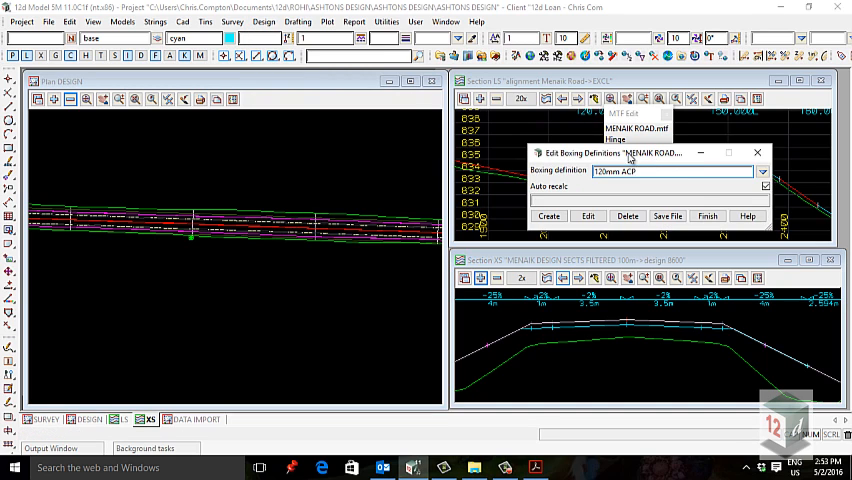
left_click_drag(545, 136, 255, 101)
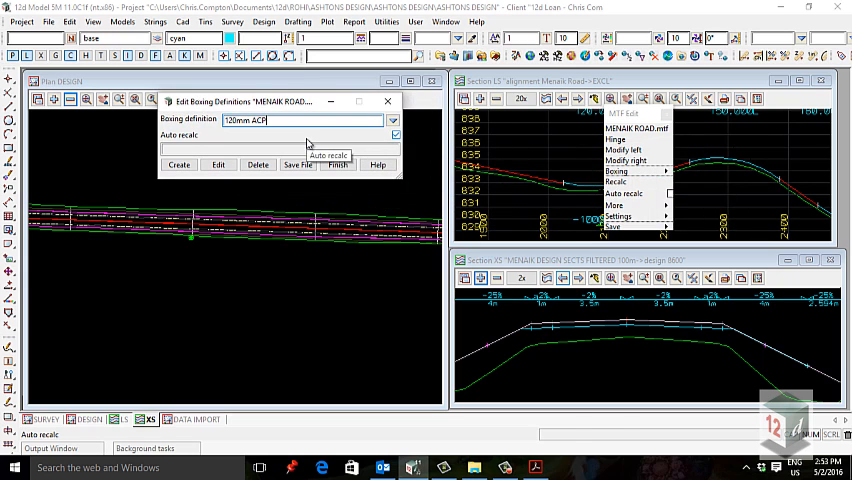
left_click(307, 200)
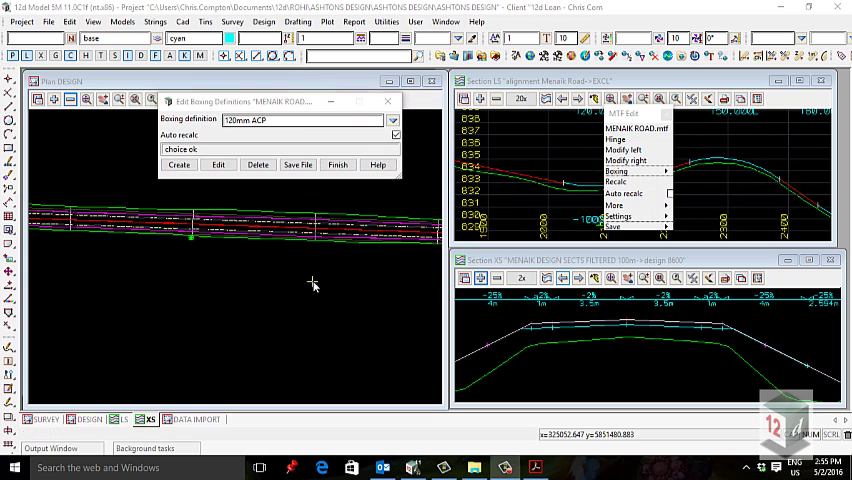
left_click(278, 121)
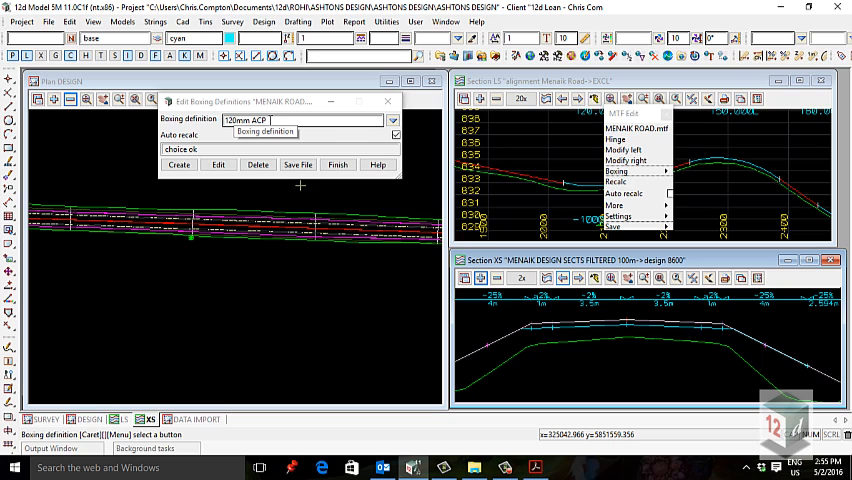
- Bring up the 120mm ACP boxing rules (ESL and ESR copied at -0.120)
left_click(220, 165)
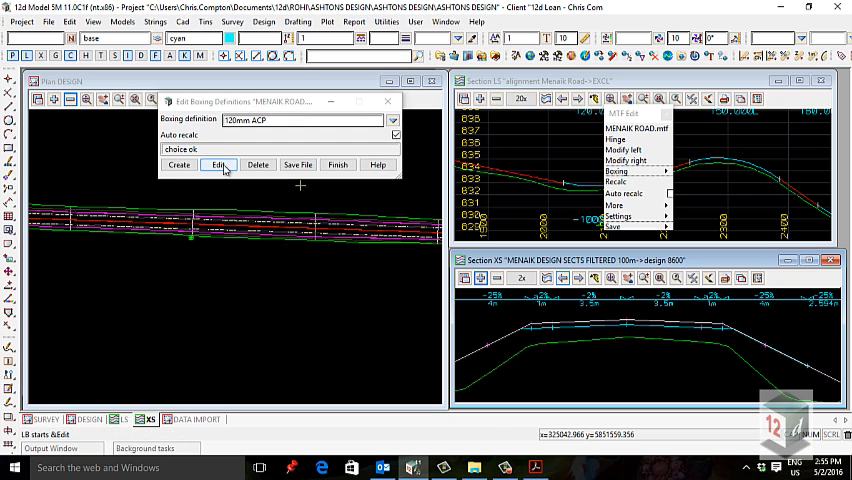
left_click(222, 165)
left_click_drag(404, 185, 222, 149)
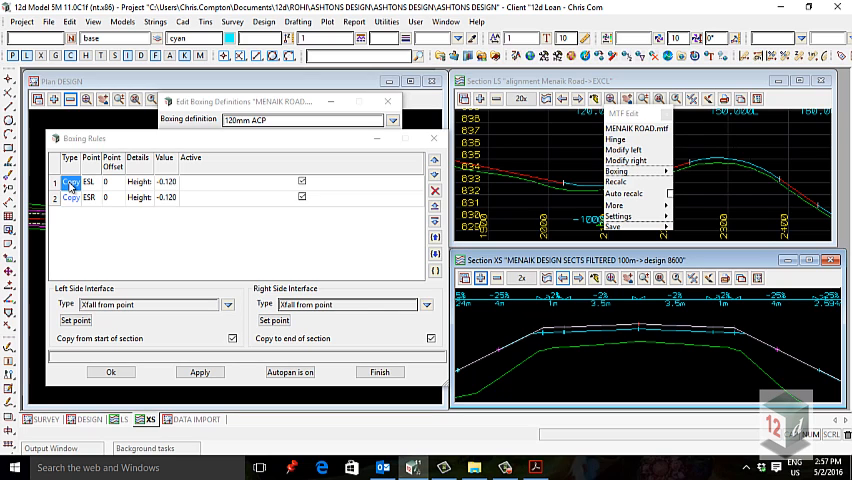
double_click(72, 184)
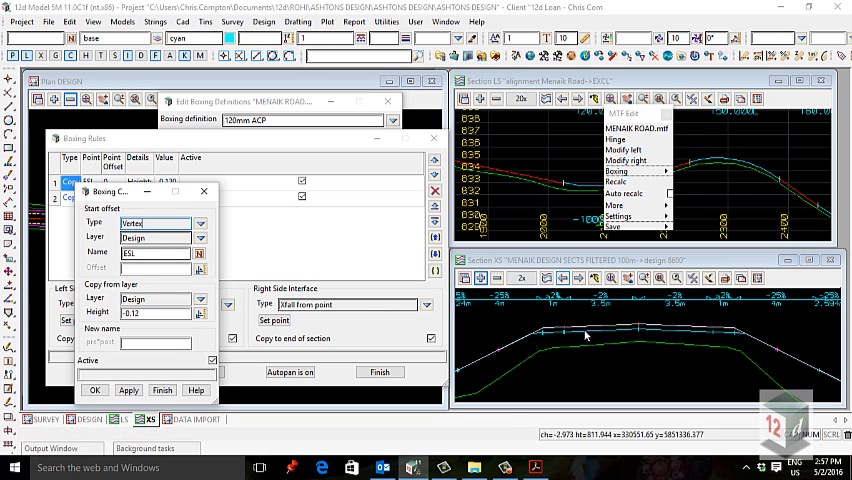
scroll(585, 337, "up", 3)
key("F3")
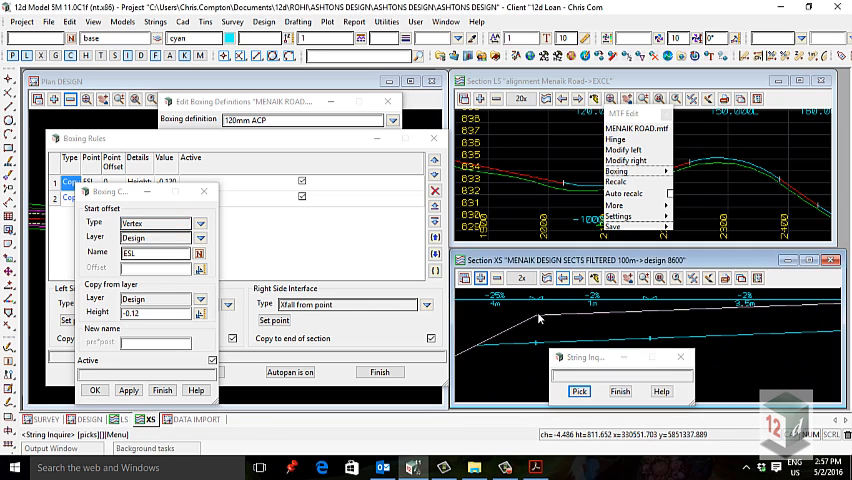
left_click(539, 319)
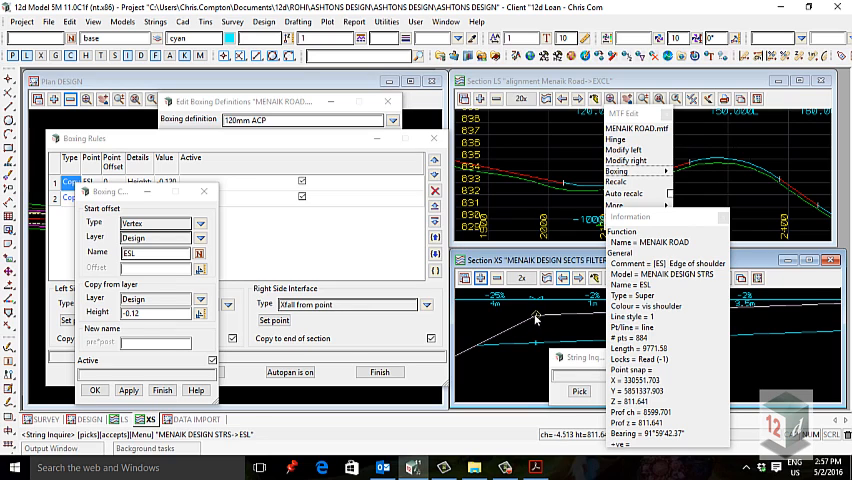
left_click(137, 252)
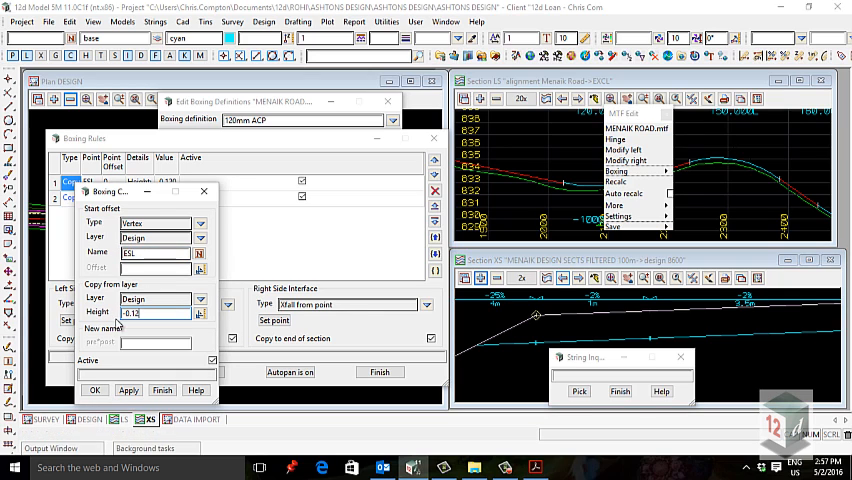
left_click(146, 313)
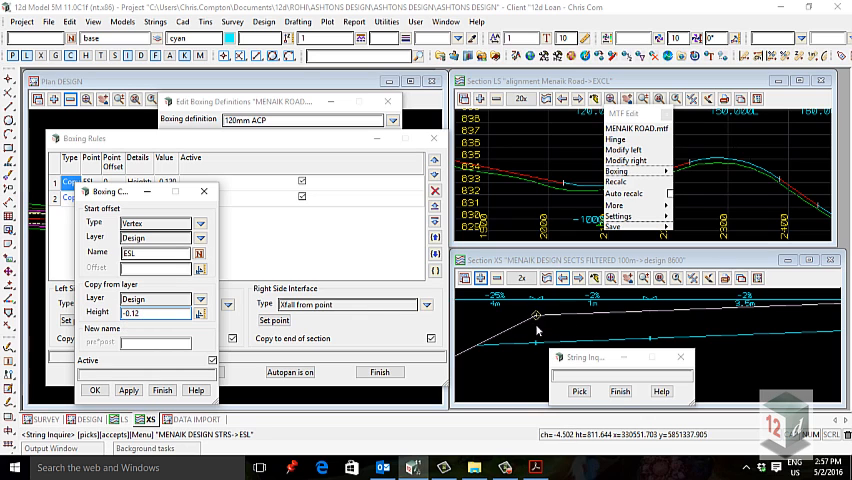
left_click(517, 357)
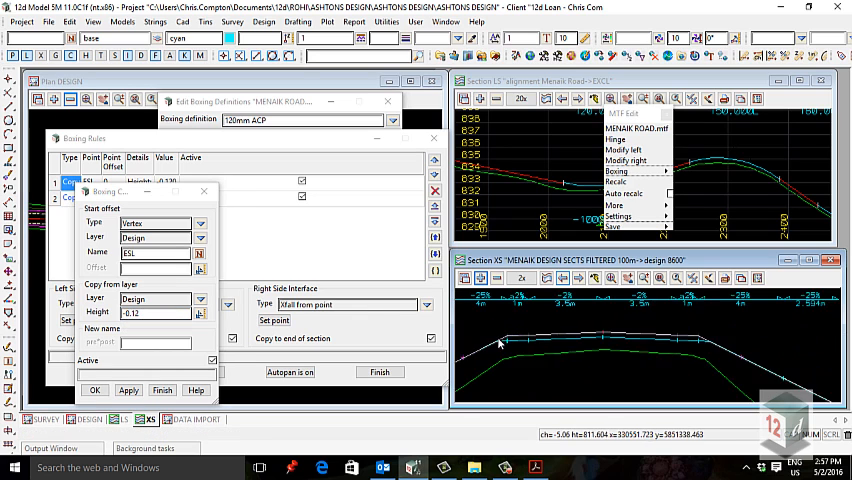
scroll(517, 357, "up", 3)
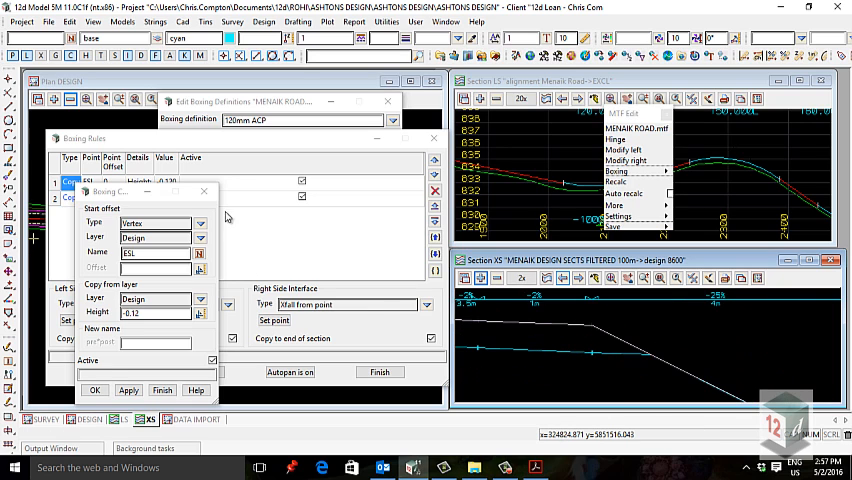
left_click(204, 191)
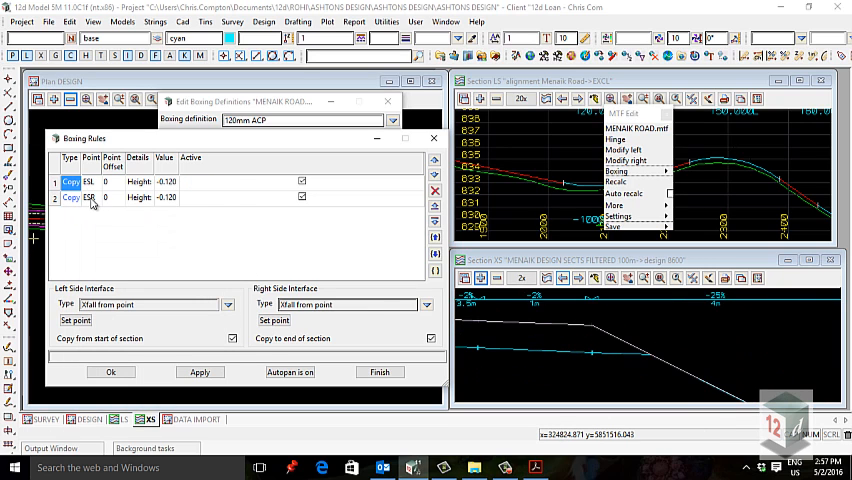
left_click(595, 330)
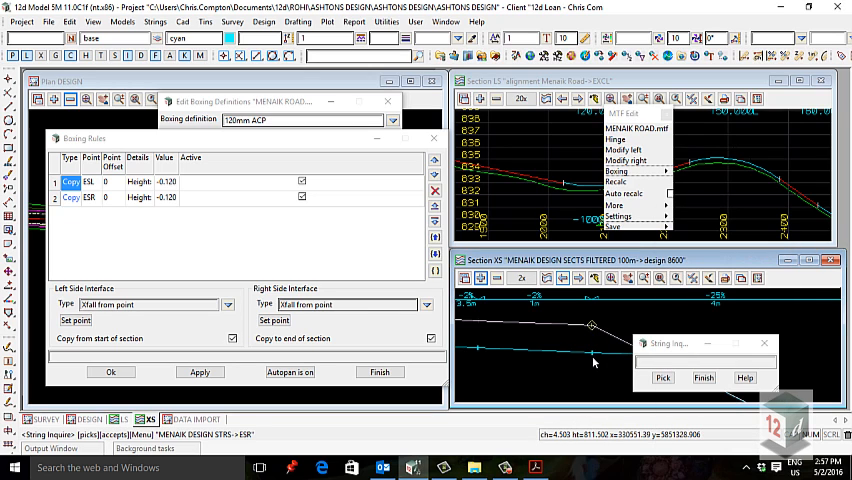
left_click(765, 343)
scroll(748, 336, "up", 3)
scroll(748, 336, "down", 3)
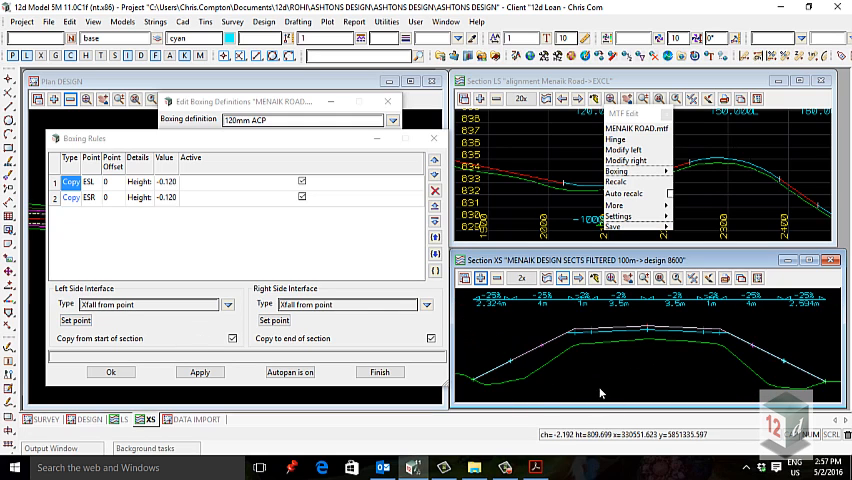
scroll(560, 348, "up", 3)
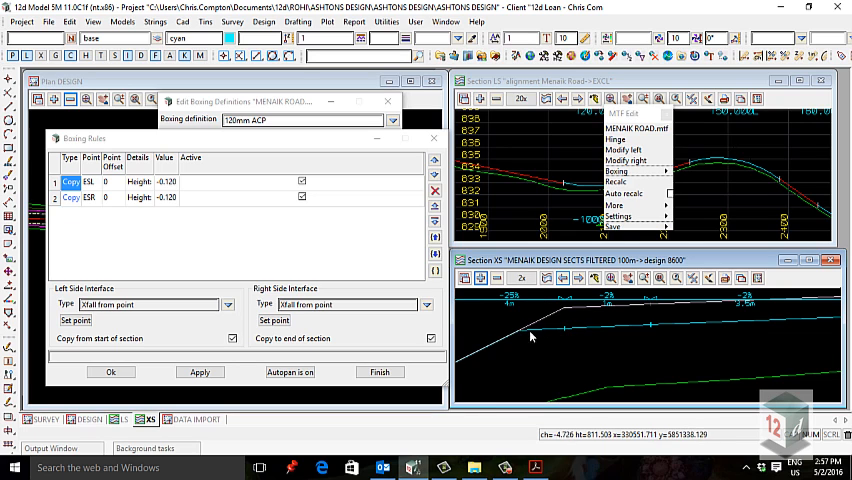
scroll(521, 330, "down", 2)
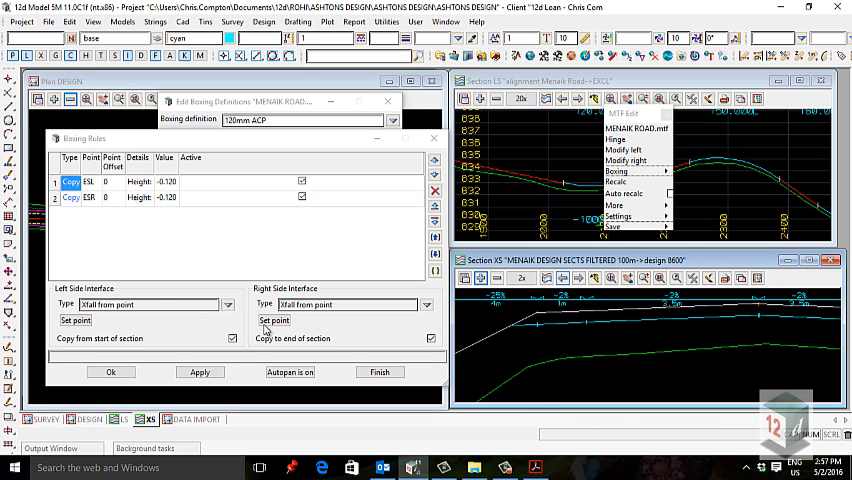
scroll(620, 350, "up", 2)
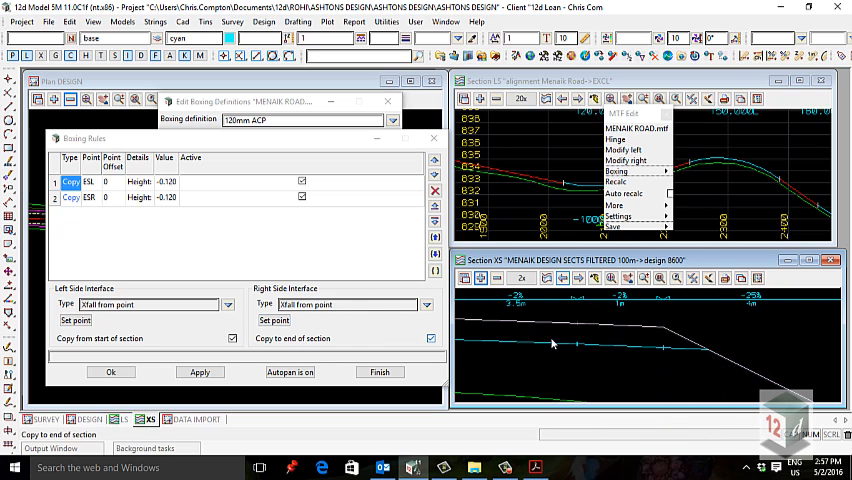
scroll(573, 340, "down", 1)
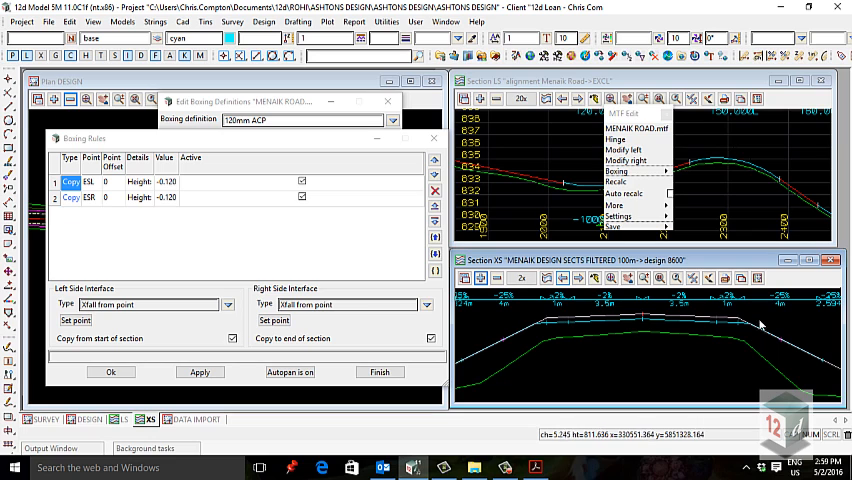
left_click(76, 320)
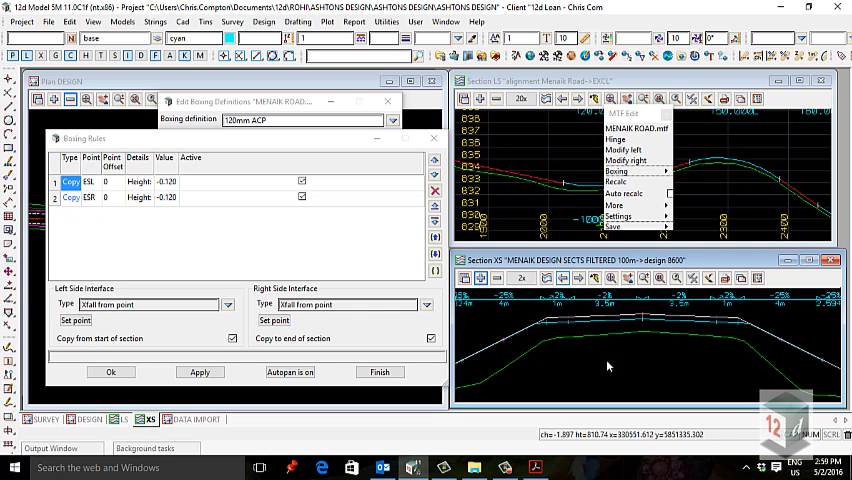
scroll(620, 315, "down", 3)
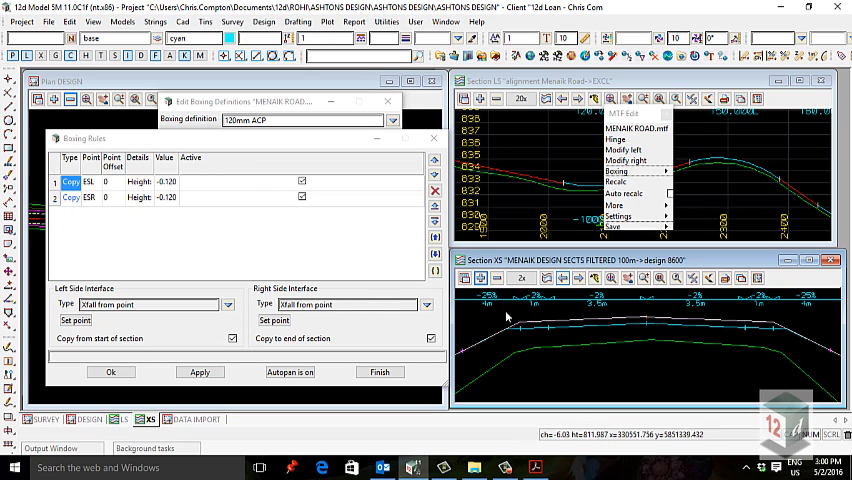
left_click(72, 182)
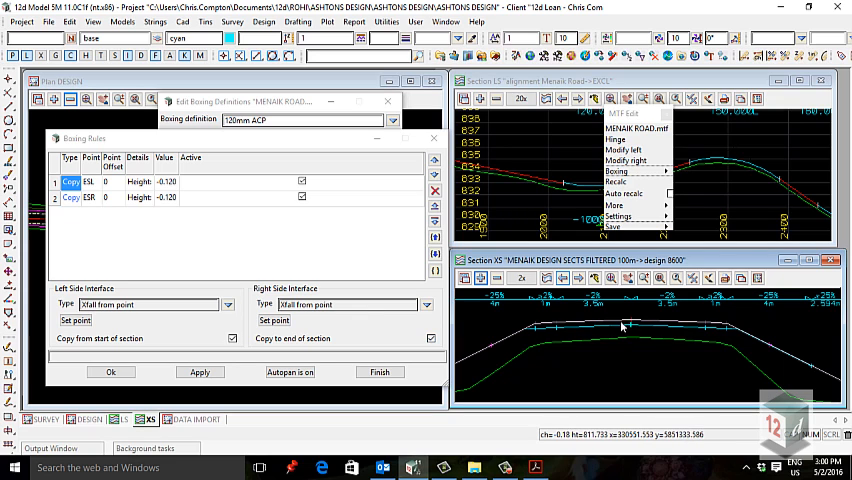
- Accept the full-width rules and open the 120mm ACP LHS ONLY definition's boxing rules
left_click(114, 373)
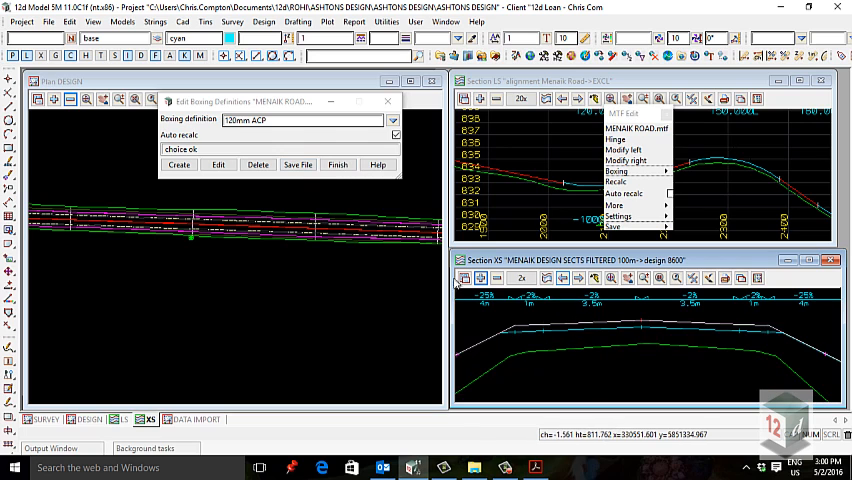
left_click(394, 121)
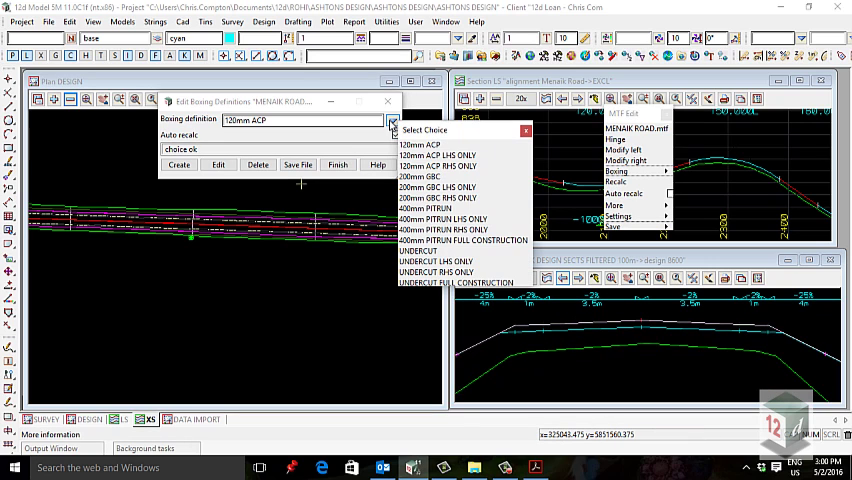
left_click(438, 155)
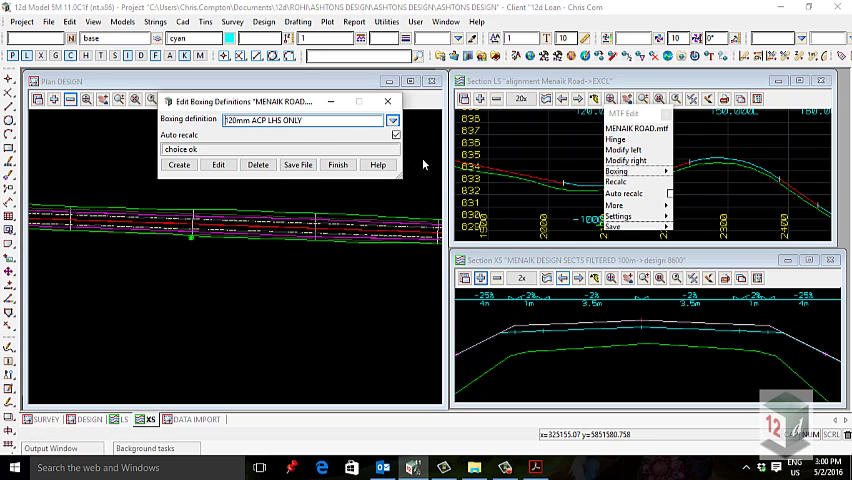
left_click(221, 166)
left_click_drag(402, 176, 205, 116)
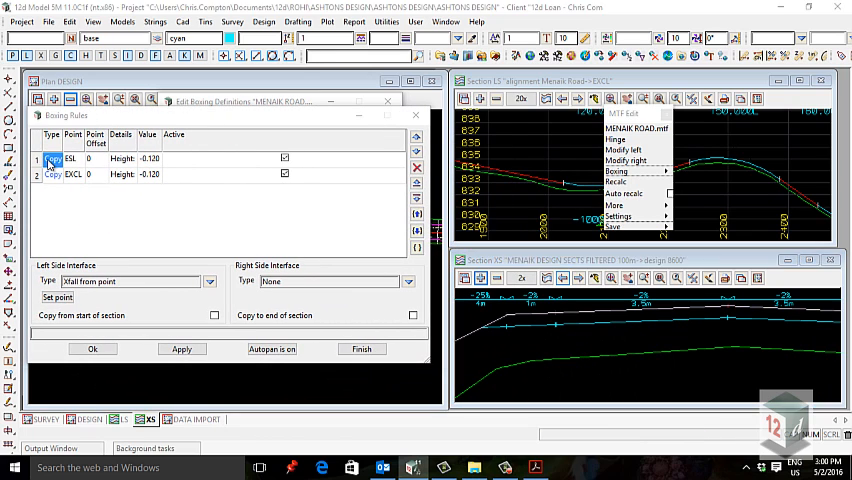
- Identify the ESL string in the cross section and open the EXCL rule's details
double_click(50, 160)
key("Escape")
left_click(57, 296)
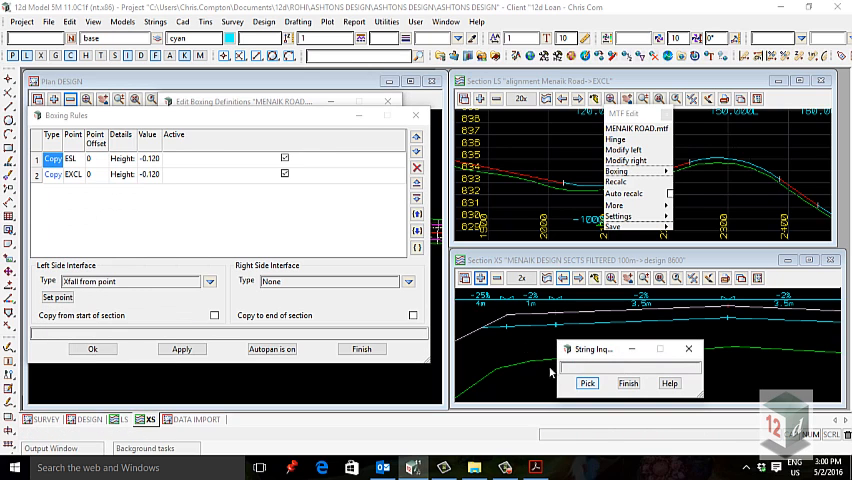
left_click(508, 318)
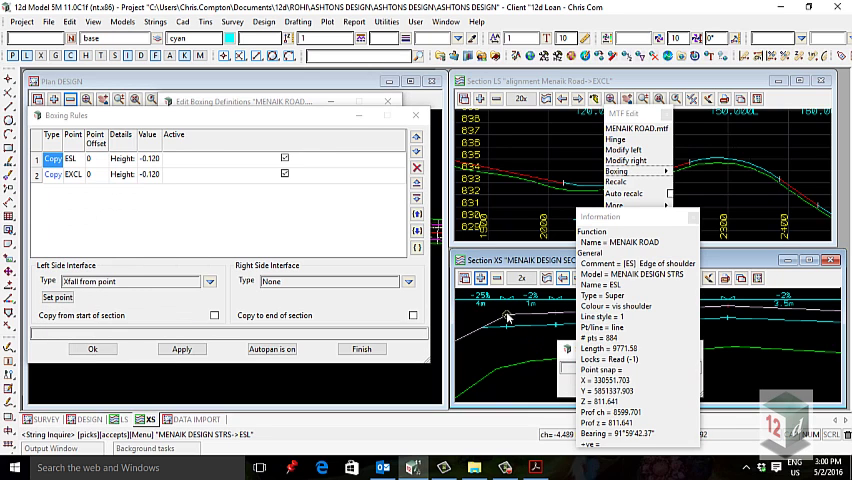
left_click(50, 175)
double_click(50, 175)
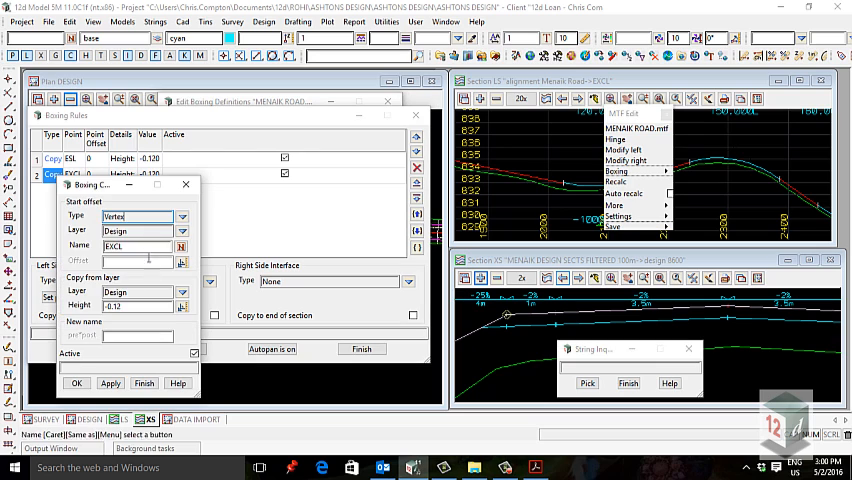
left_click(637, 385)
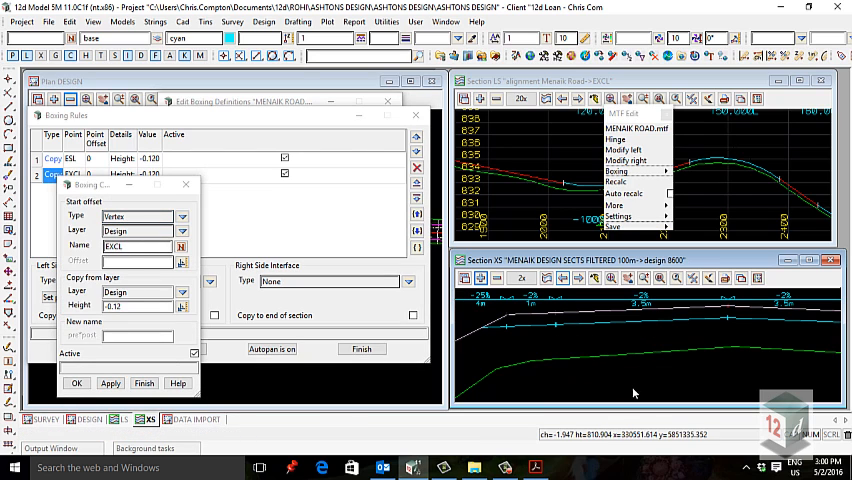
left_click(128, 247)
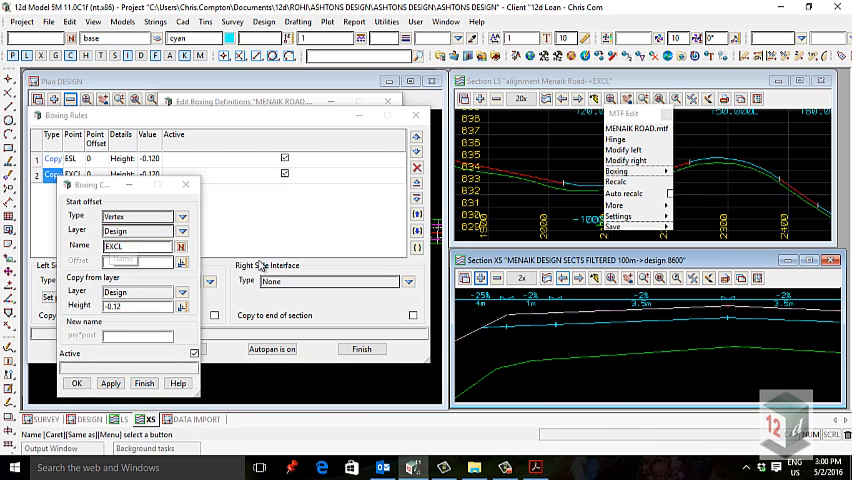
- Identify the EXCL string, close the rule details and accept the LHS-only rules unchanged
key("F2")
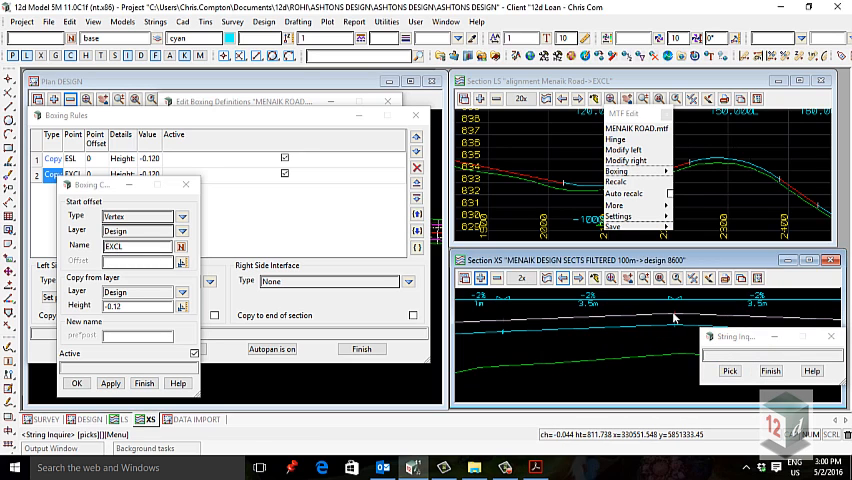
left_click(686, 326)
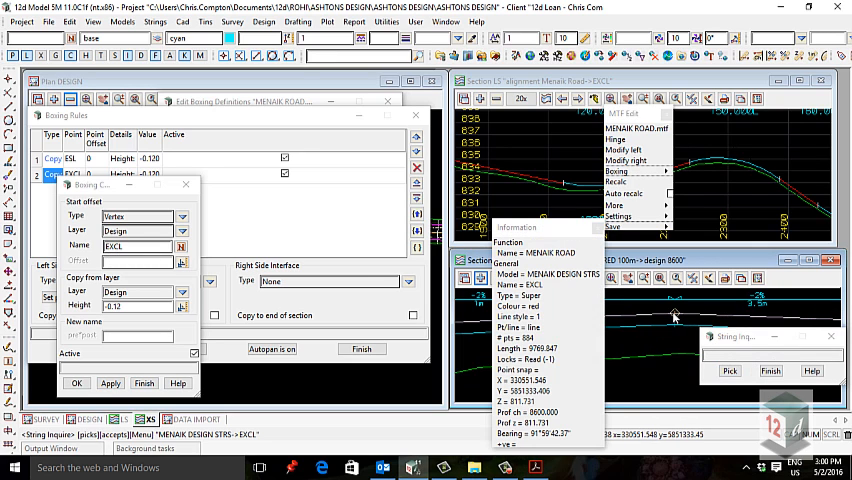
left_click(120, 246)
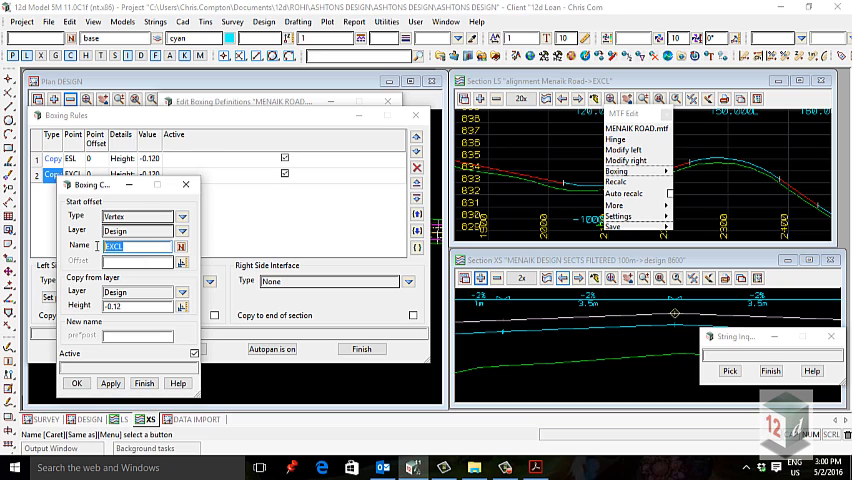
left_click(76, 383)
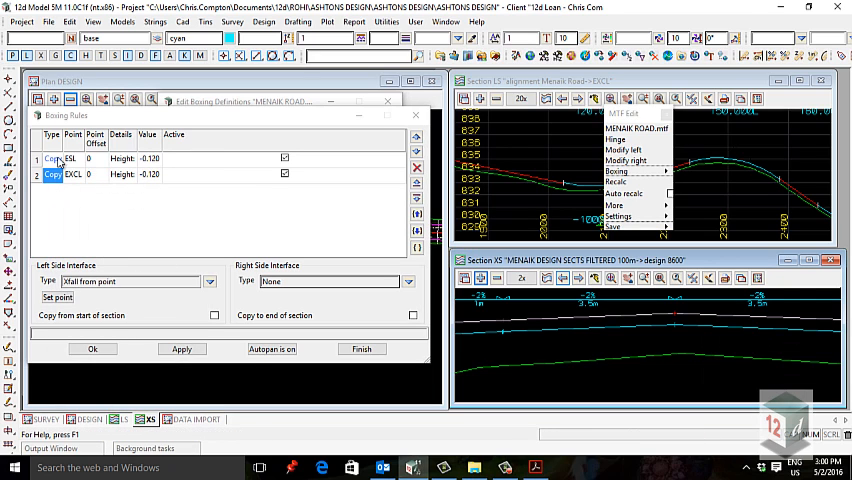
scroll(532, 326, "down", 2)
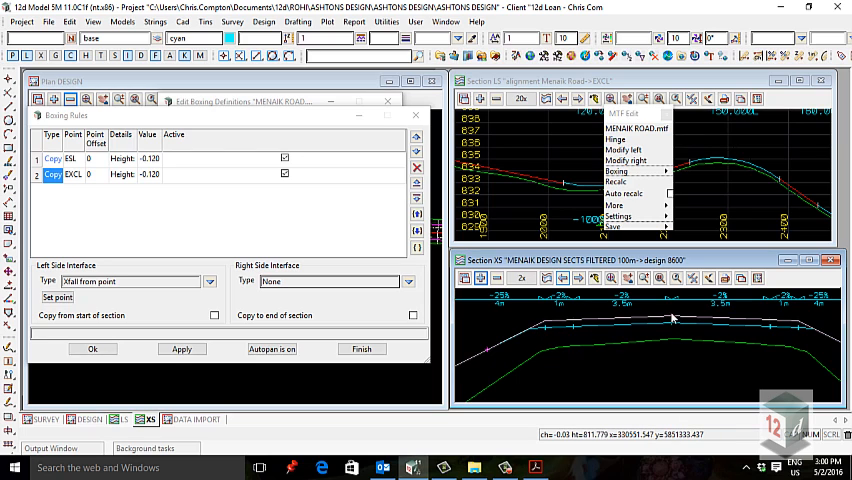
left_click(92, 349)
- Switch to the 120mm ACP RHS ONLY definition and bring up its boxing rules
mouse_move(617, 171)
left_click(694, 213)
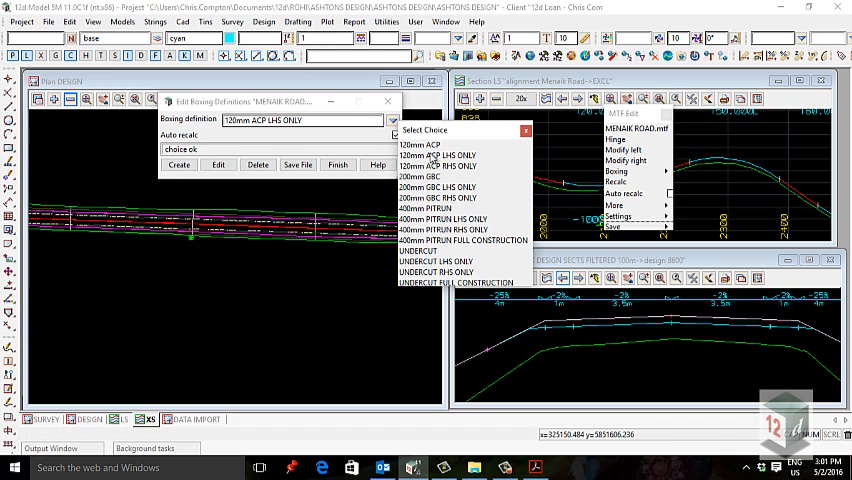
left_click(437, 166)
left_click(218, 164)
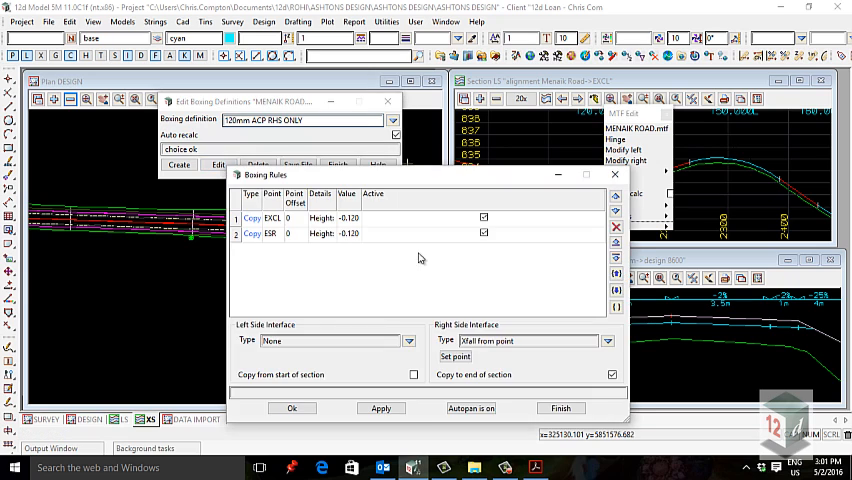
left_click_drag(370, 176, 257, 127)
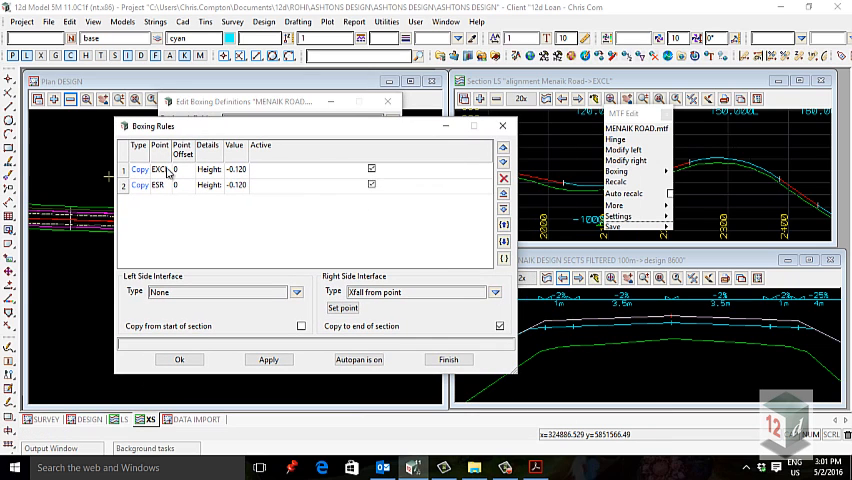
- Check the EXCL and ESR strings against the RHS-only rules (-0.120), then close the rules editor
left_click(343, 307)
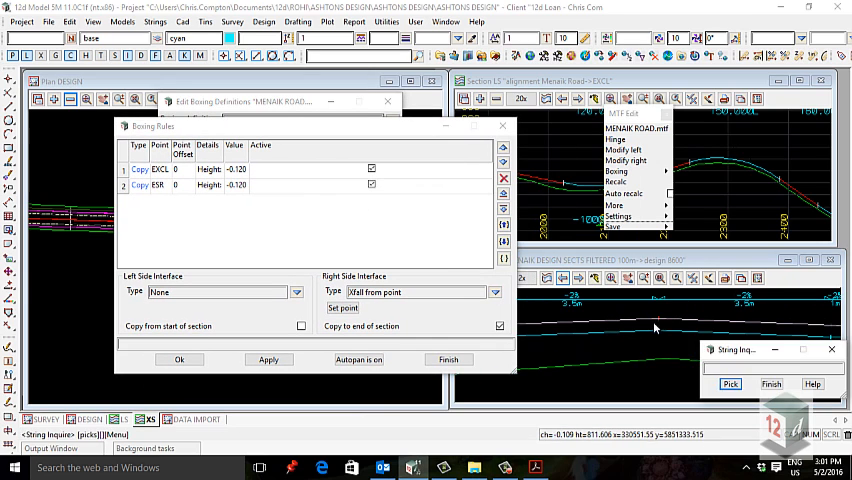
left_click(658, 322)
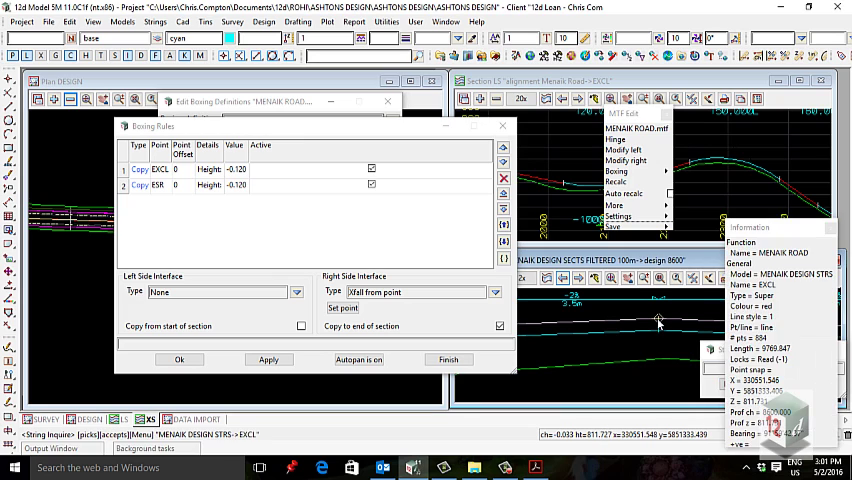
double_click(140, 169)
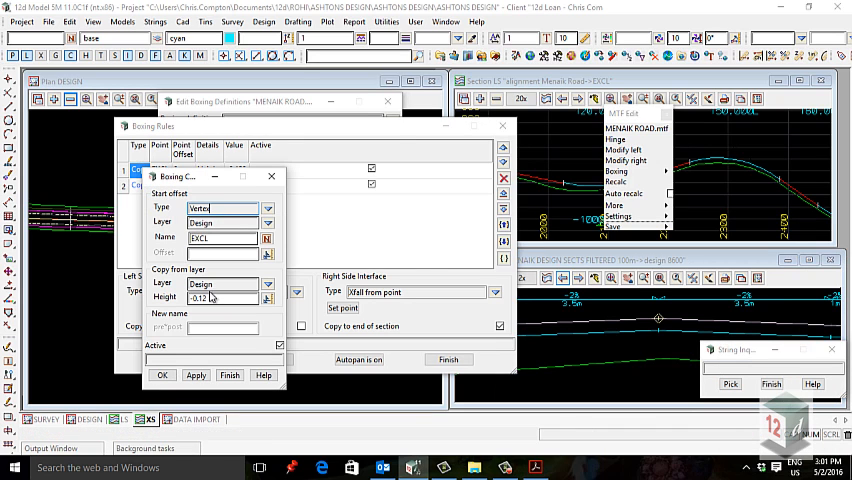
left_click(162, 375)
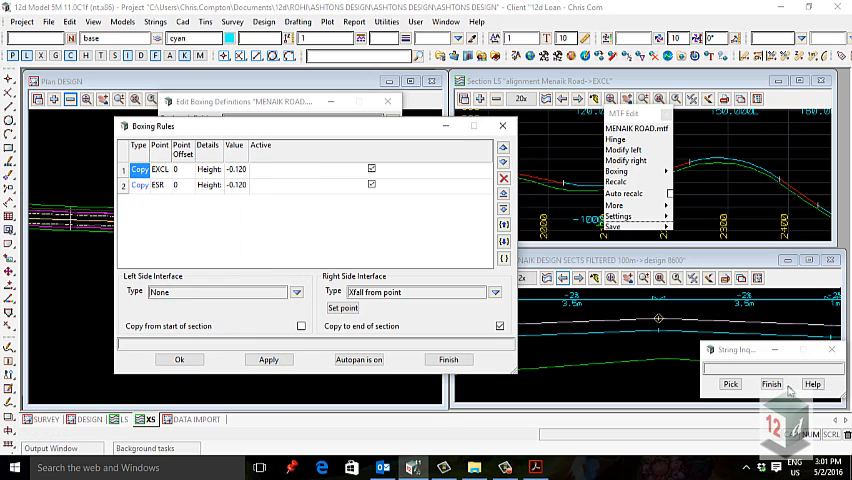
left_click(772, 384)
scroll(718, 320, "up", 3)
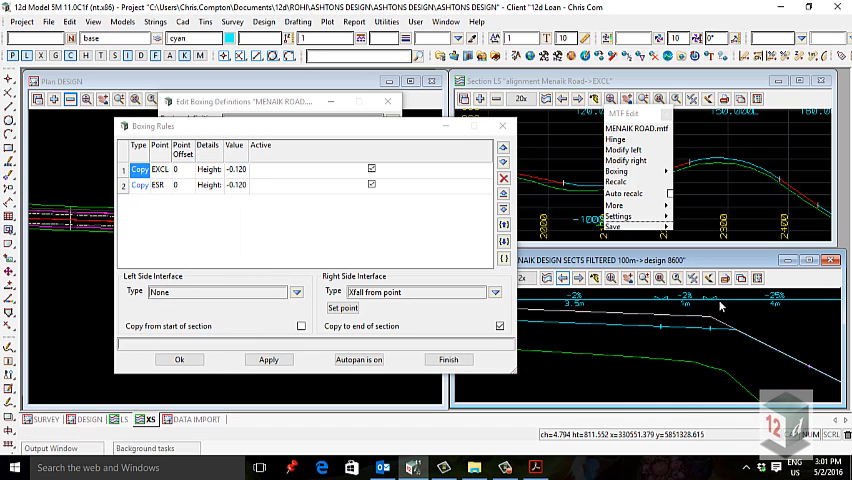
left_click(709, 327)
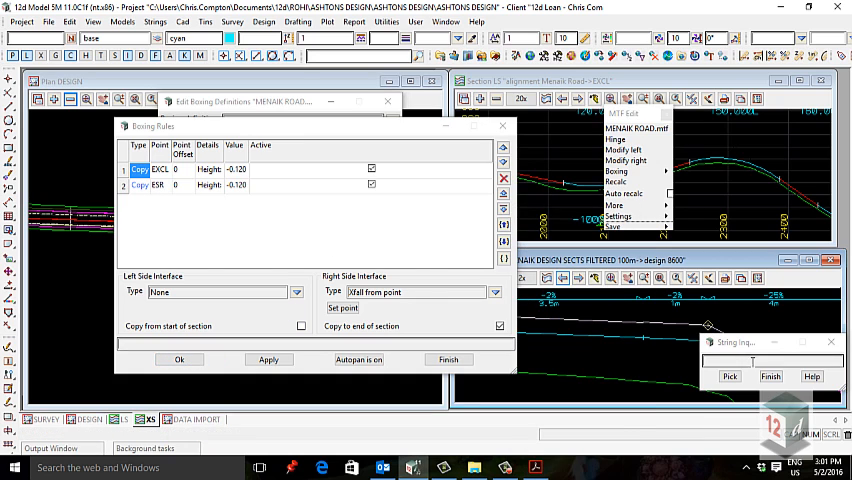
left_click(180, 359)
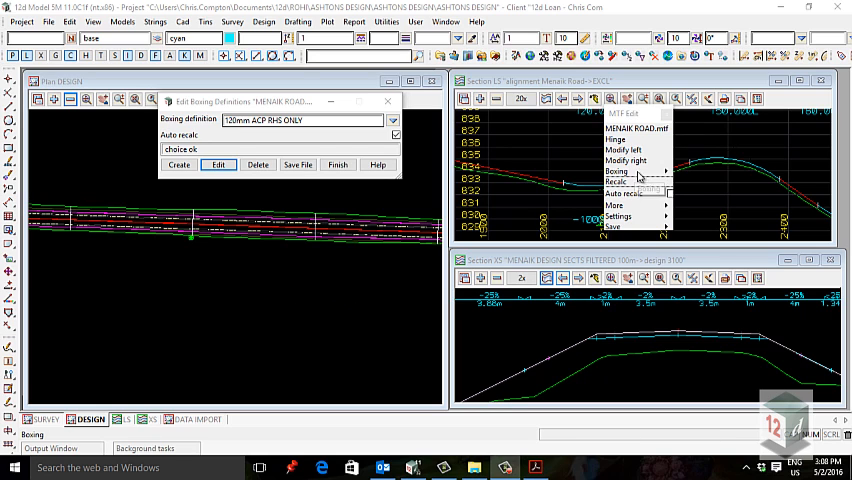
- Keep 120mm ACP in row 1 of the right-side boxing and recalculate the road design
mouse_move(617, 171)
left_click(687, 212)
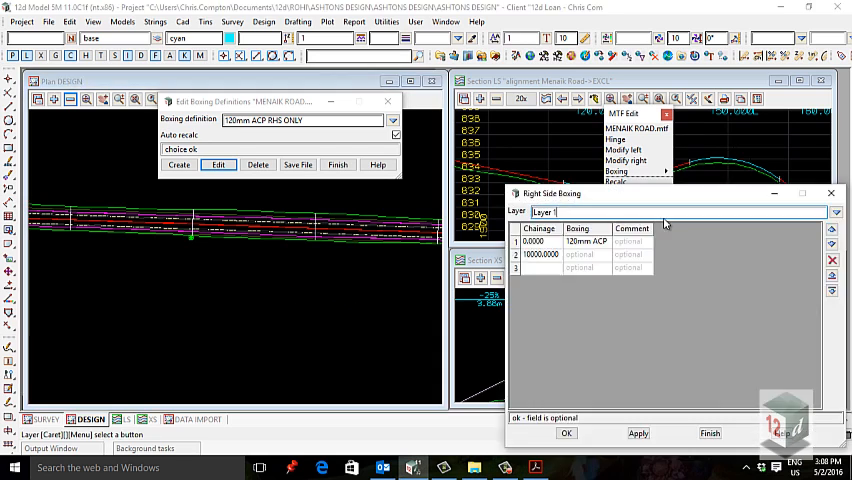
left_click_drag(610, 190, 500, 144)
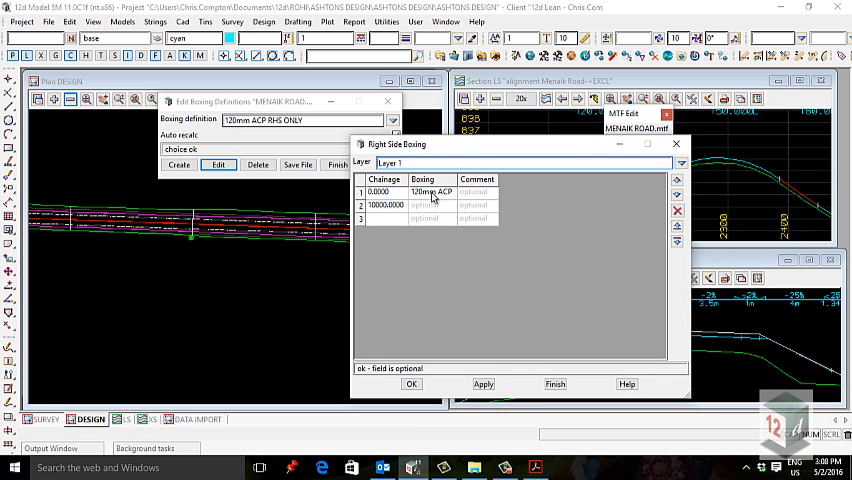
left_click(434, 193)
left_click(497, 243)
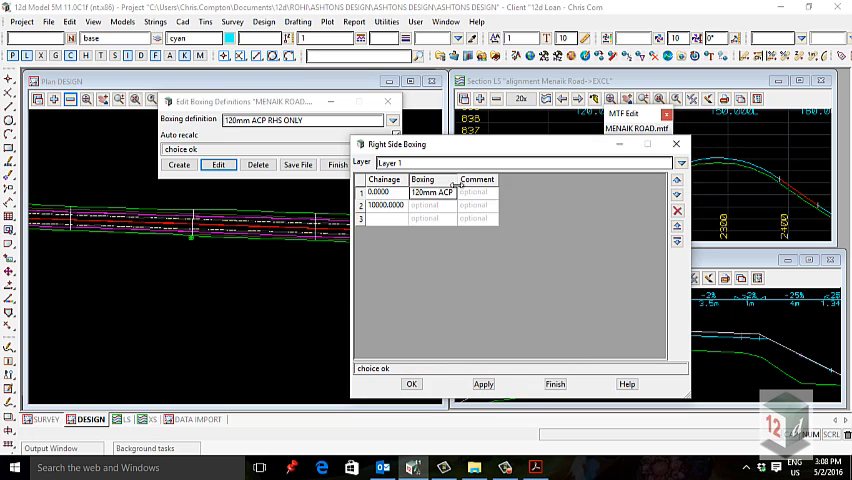
left_click(411, 384)
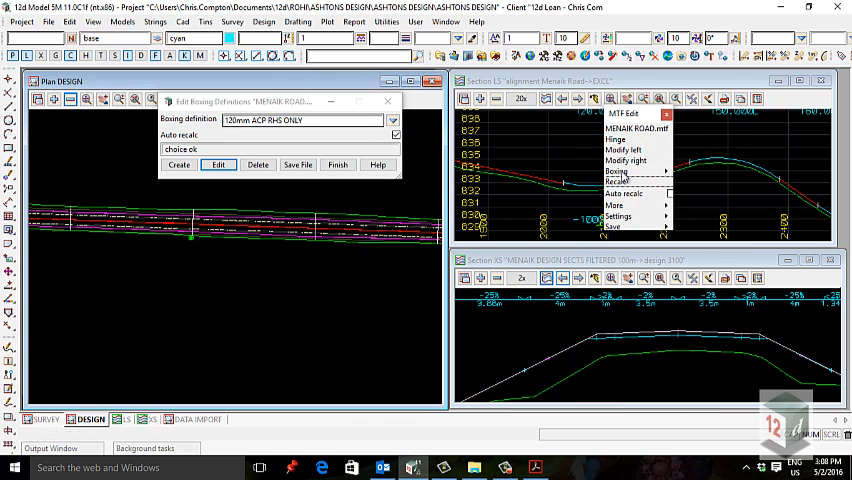
left_click(622, 182)
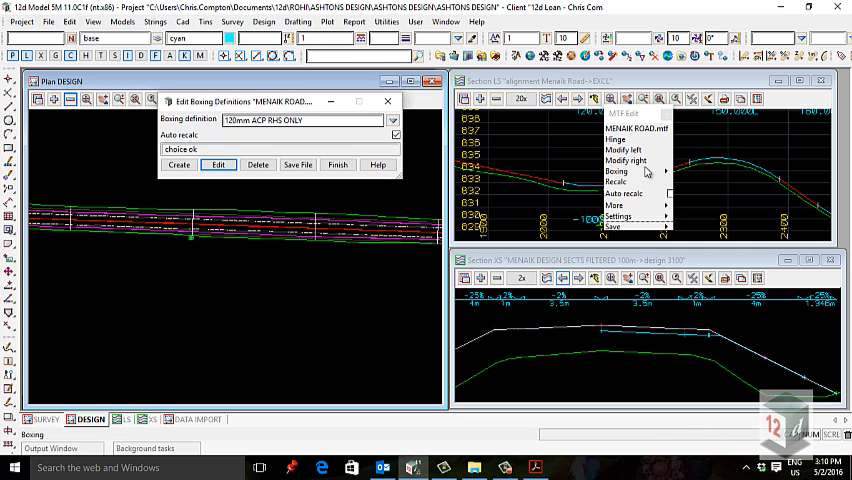
- Set row 1 of the left-side boxing table to 120mm ACP LHS ONLY and accept it
left_click(704, 203)
left_click_drag(560, 192, 230, 86)
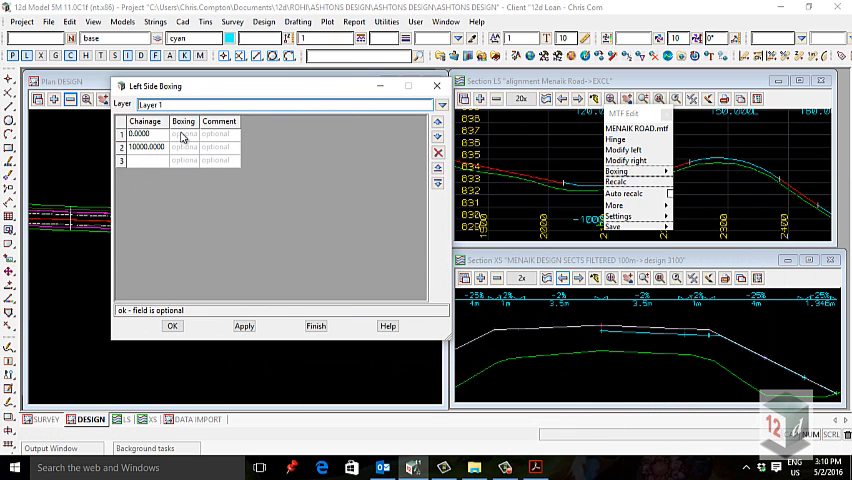
left_click(182, 136)
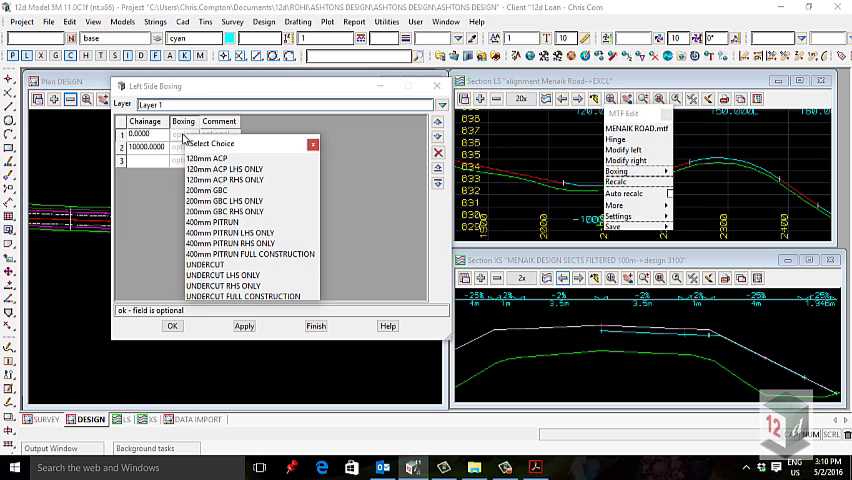
left_click(225, 180)
left_click(172, 326)
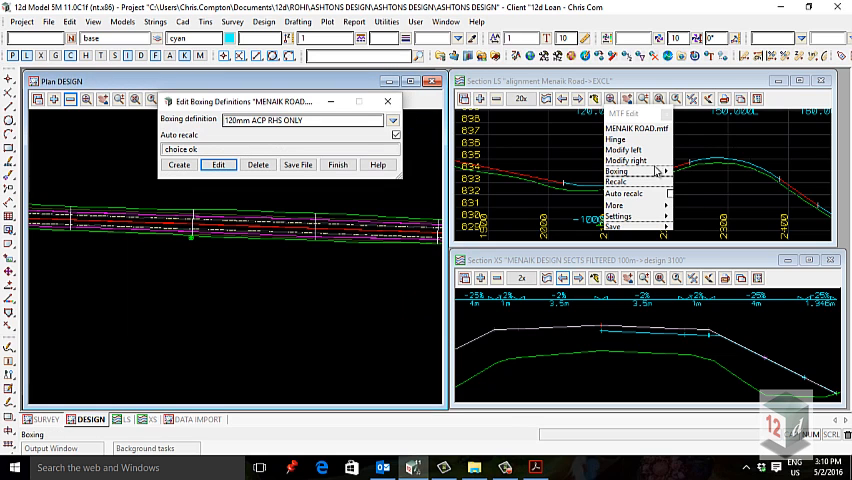
- Recalculate the design and inquire the 120mm ACP boxing string in the cross section at chainage 3100
left_click(616, 182)
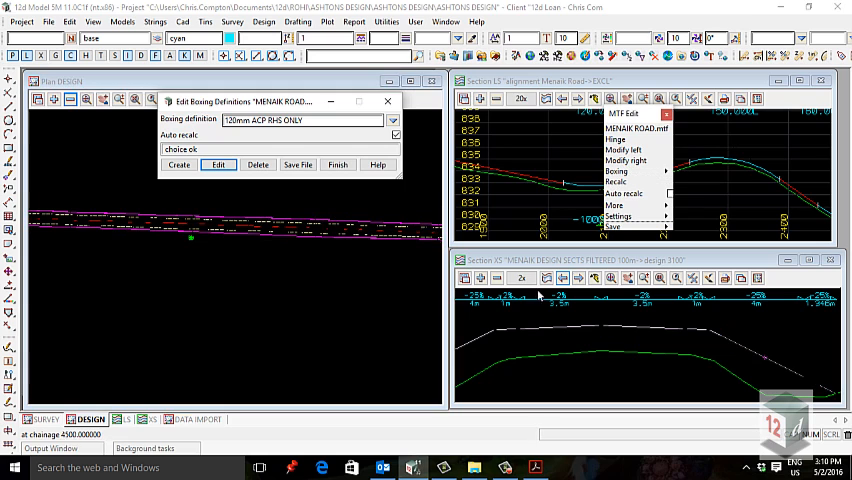
left_click(740, 223)
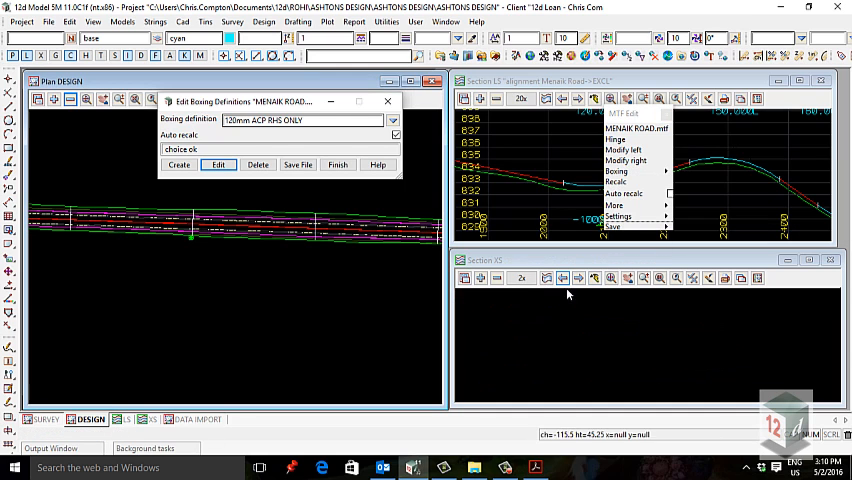
left_click(314, 226)
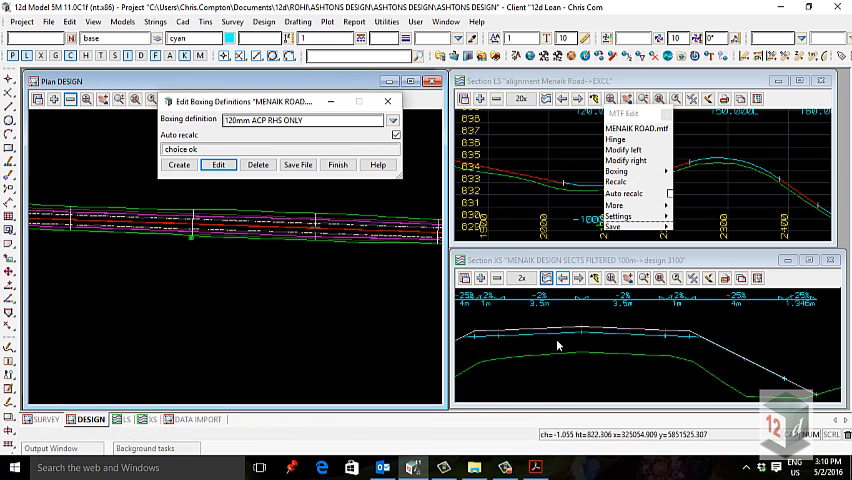
key("F2")
left_click(573, 333)
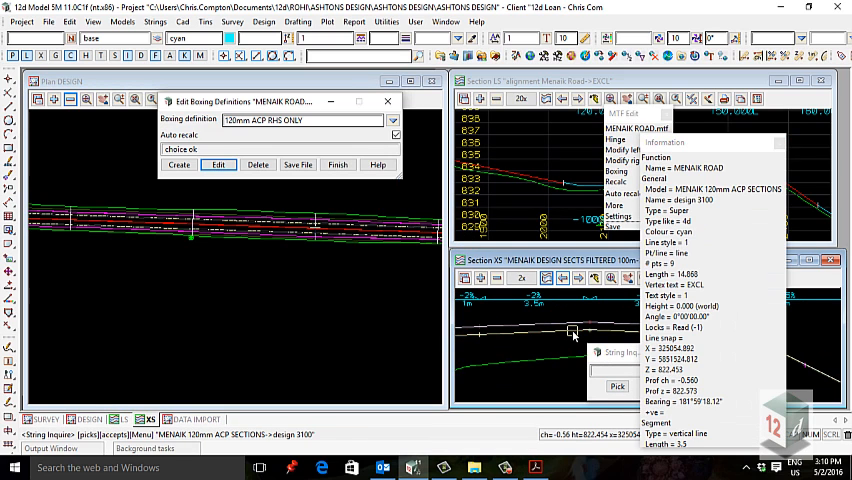
key("Escape")
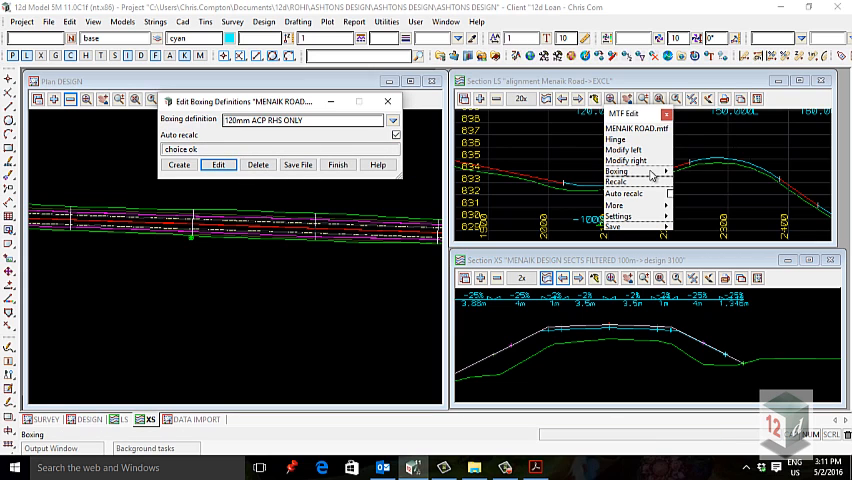
- Set row 1 of the right-side boxing table to full-width 120mm ACP from chainage 0 and accept it
mouse_move(630, 171)
left_click(688, 211)
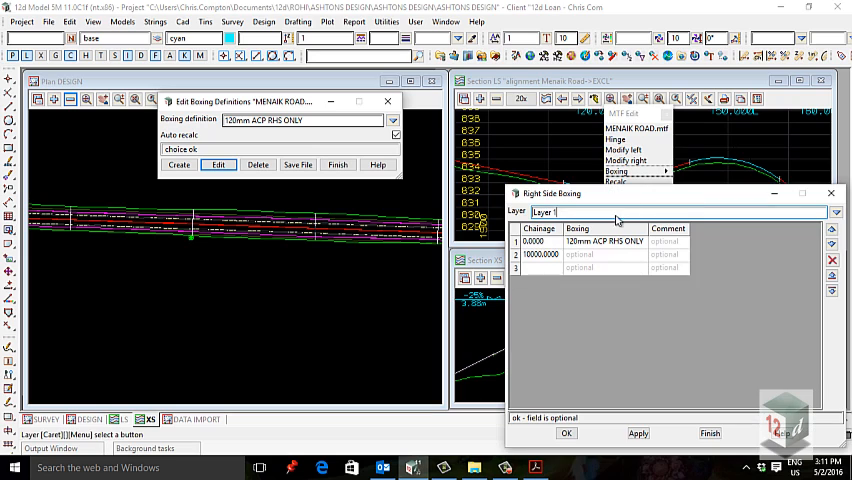
left_click(619, 254)
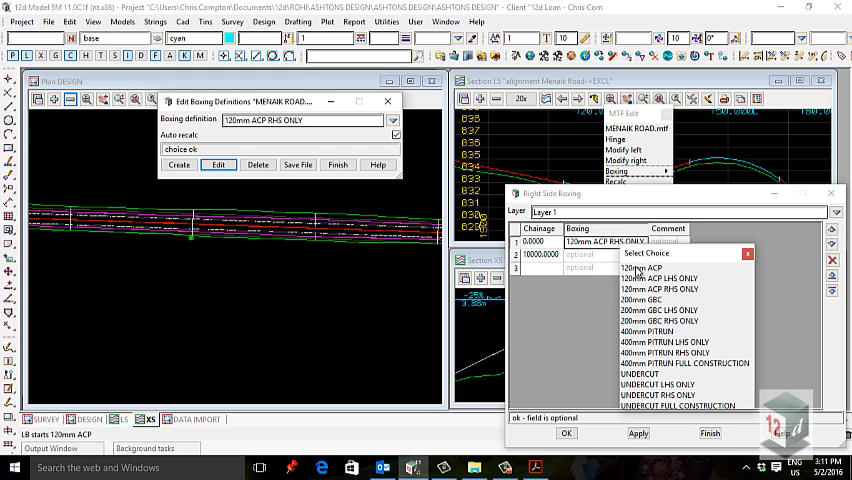
left_click(639, 269)
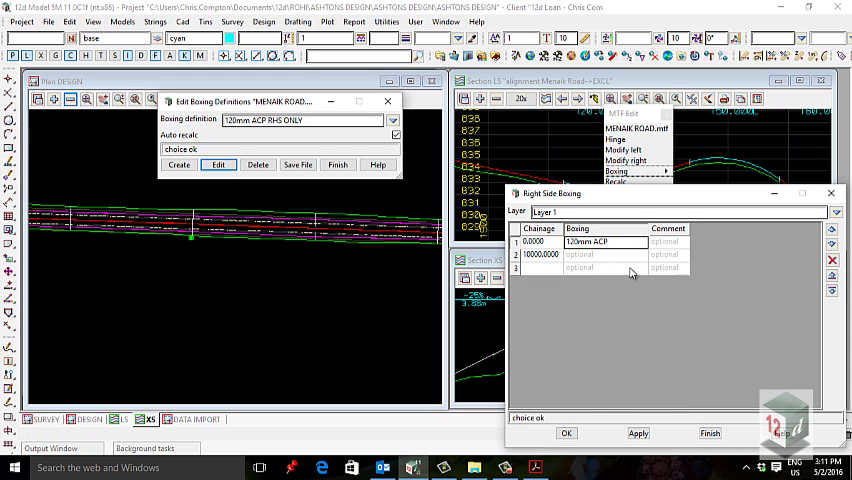
left_click(567, 433)
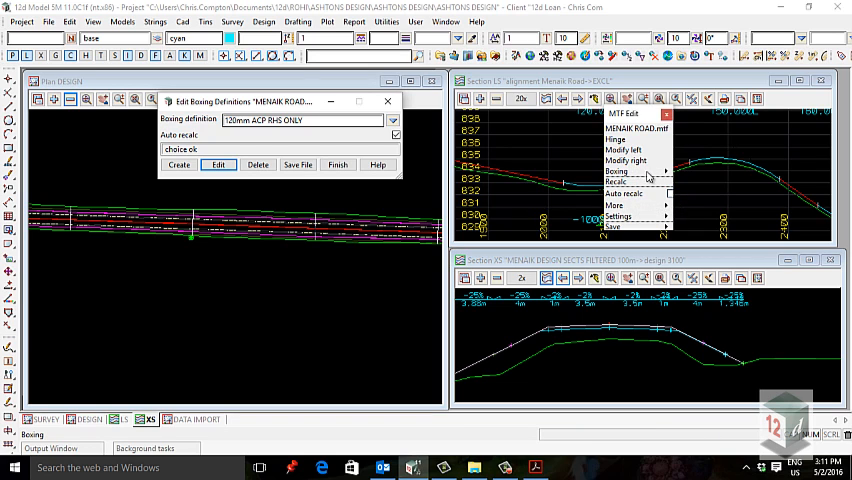
- Clear the row 1 left-side boxing entry back to optional, accept it and recalculate the design
left_click(687, 208)
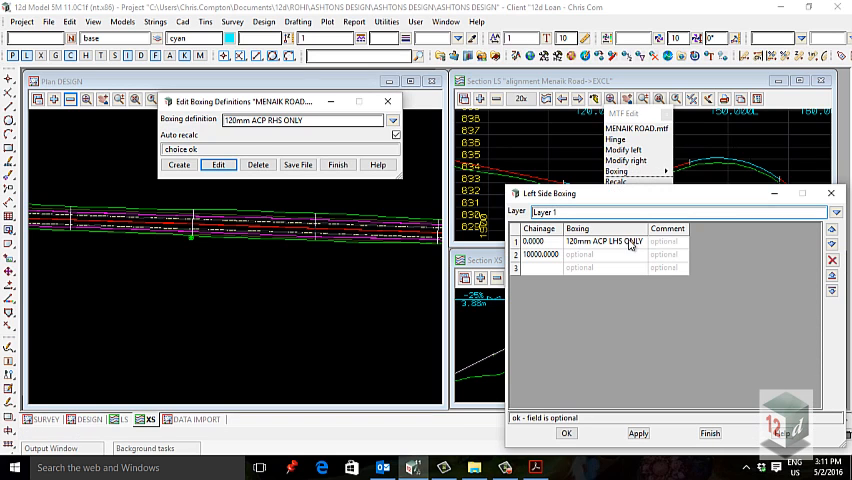
left_click(631, 246)
double_click(603, 248)
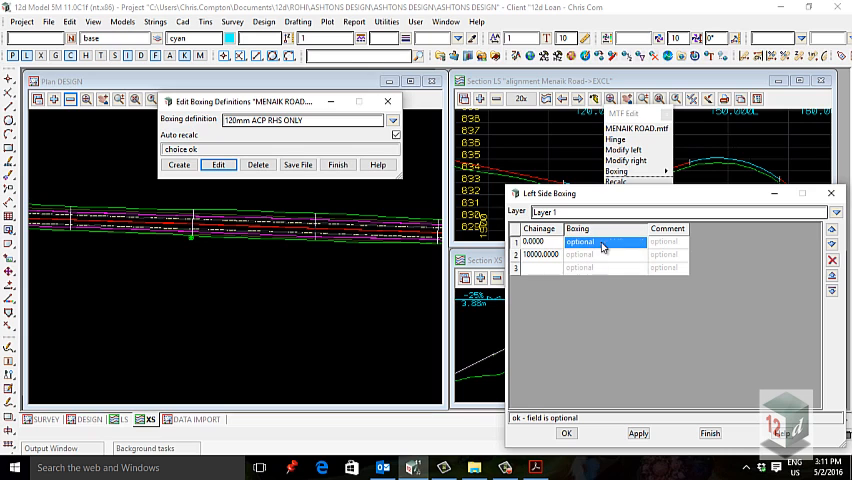
left_click(566, 432)
left_click(615, 182)
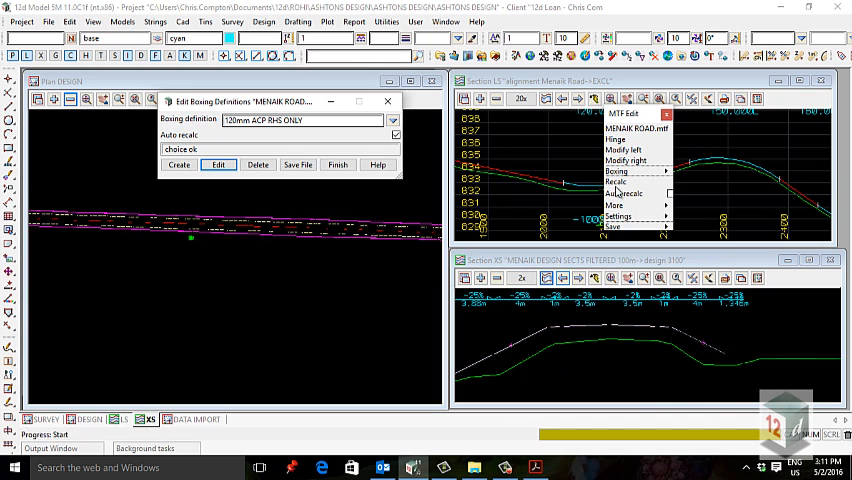